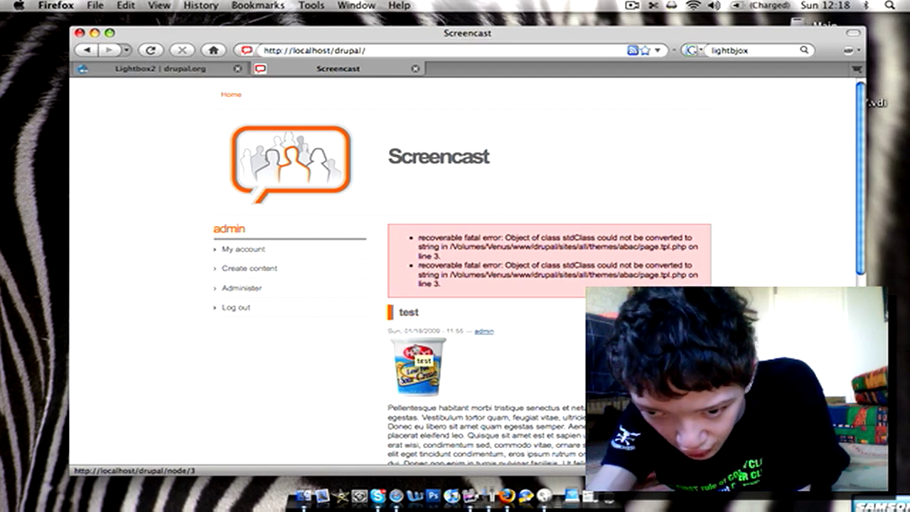
- Open the test post from its thumbnail on the Screencast home page
left_click(416, 348)
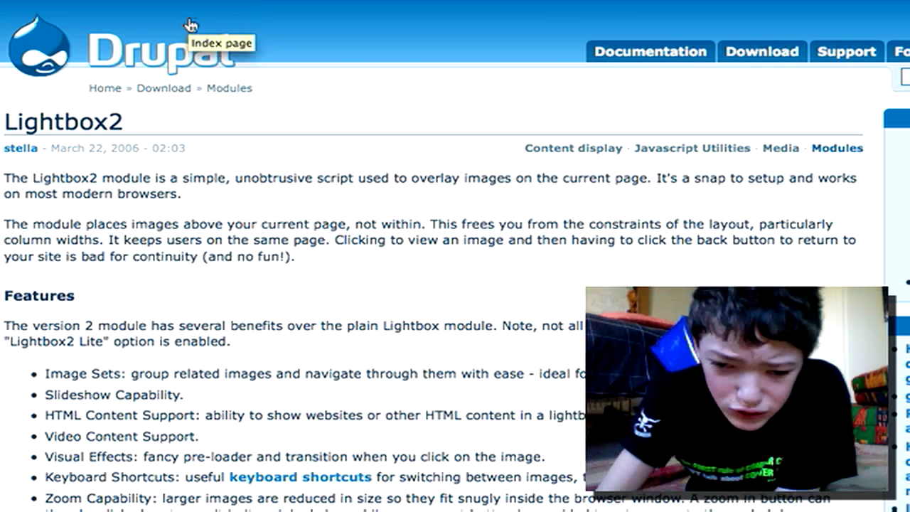
- Scroll through the Lightbox2 project page's description and Features list on drupal.org
scroll(190, 25, "down", 5)
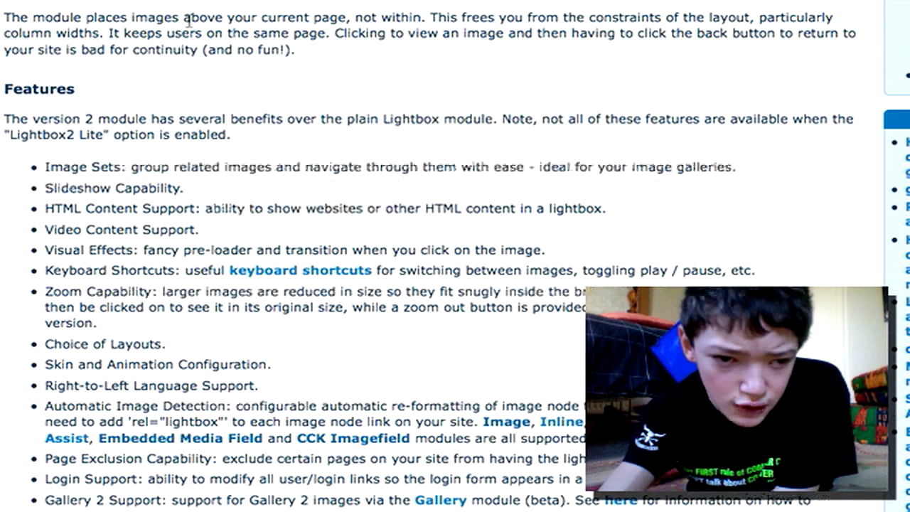
scroll(195, 31, "down", 1)
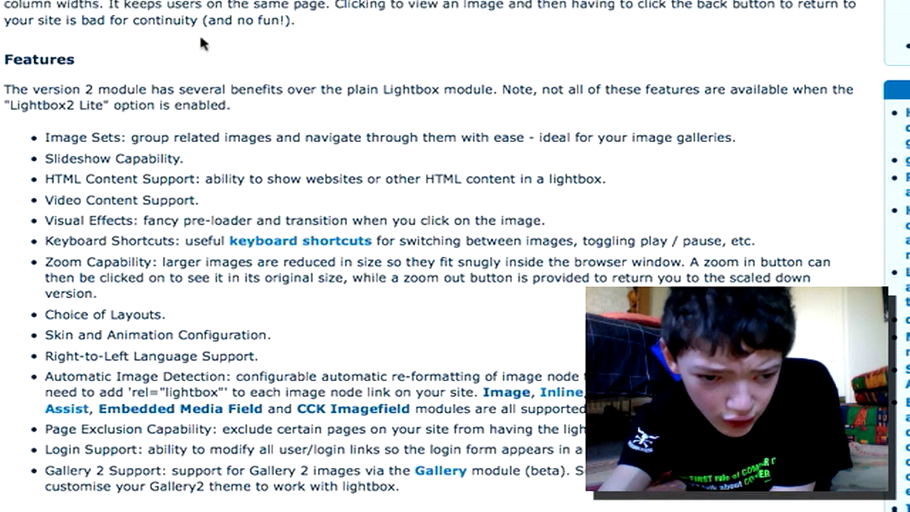
scroll(184, 62, "down", 8)
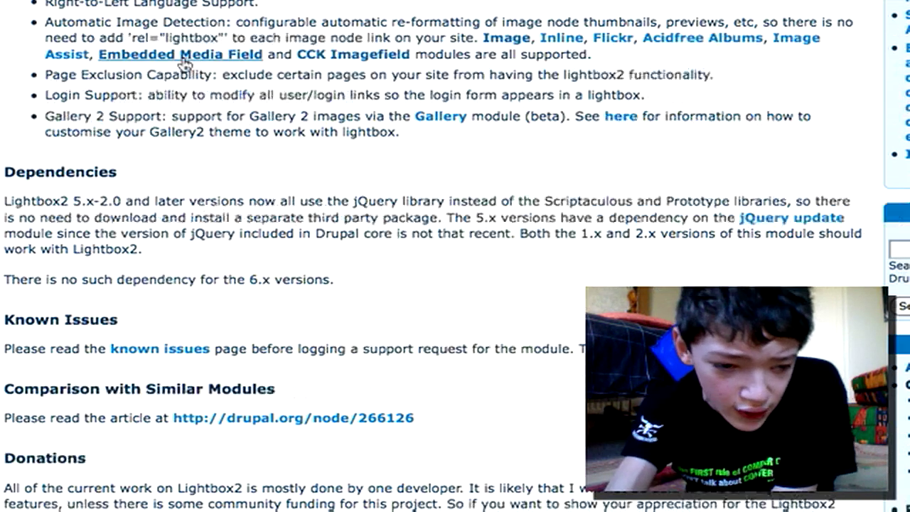
scroll(191, 62, "up", 7)
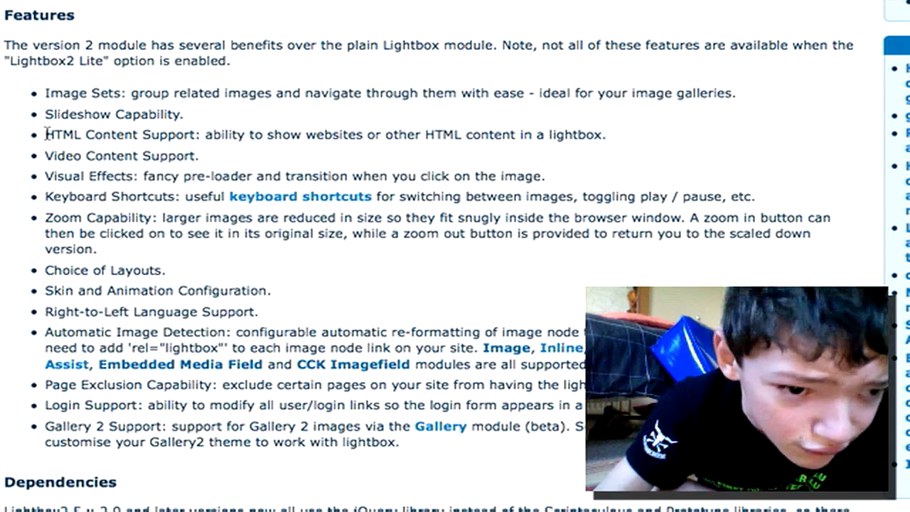
left_click_drag(47, 133, 331, 135)
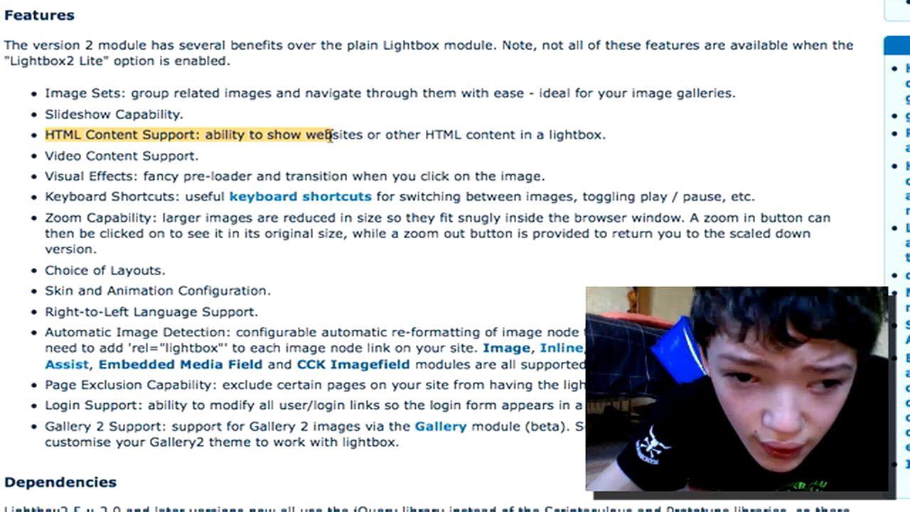
left_click(330, 135)
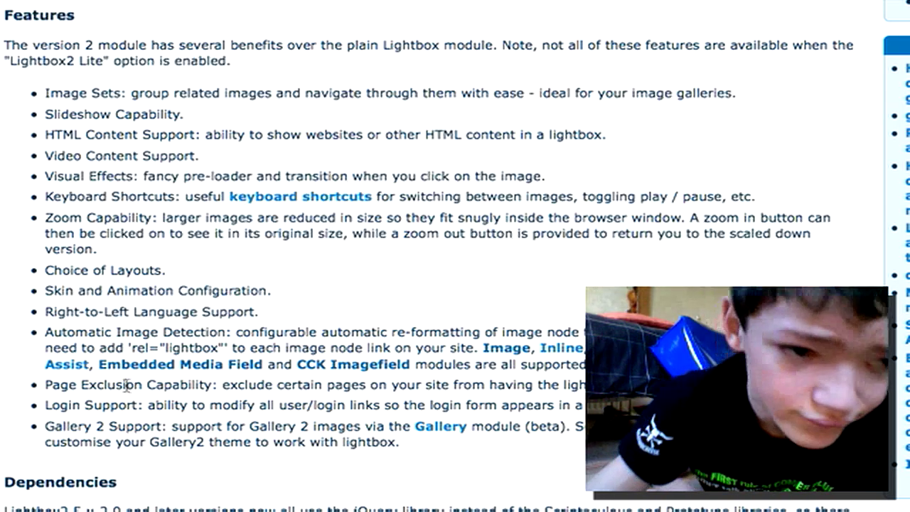
scroll(127, 383, "down", 10)
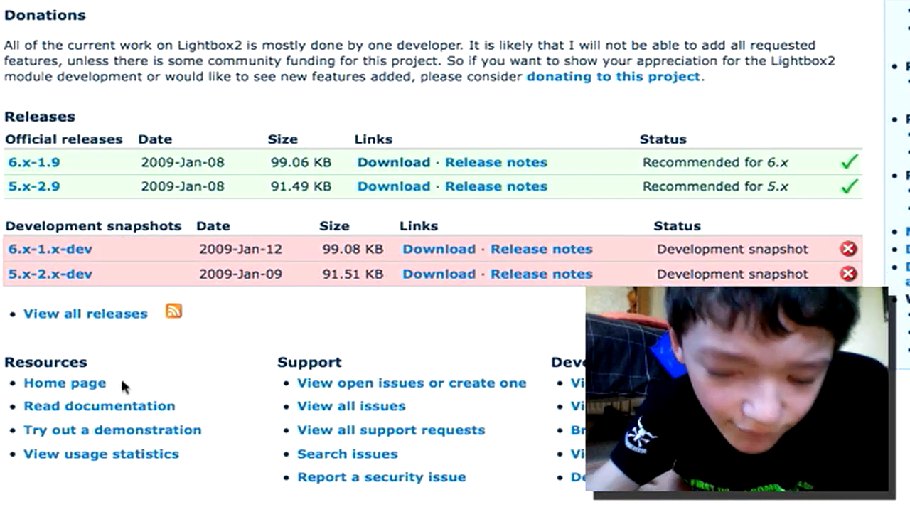
scroll(121, 376, "up", 10)
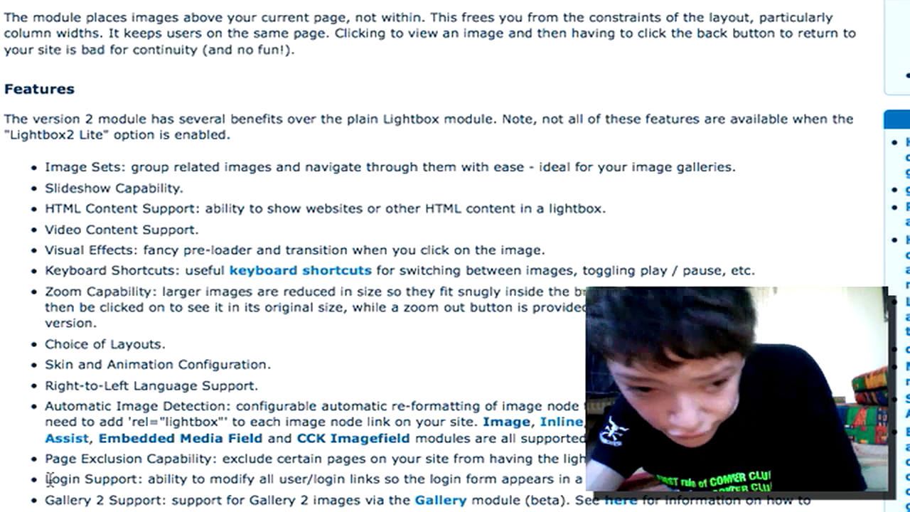
left_click_drag(48, 478, 331, 476)
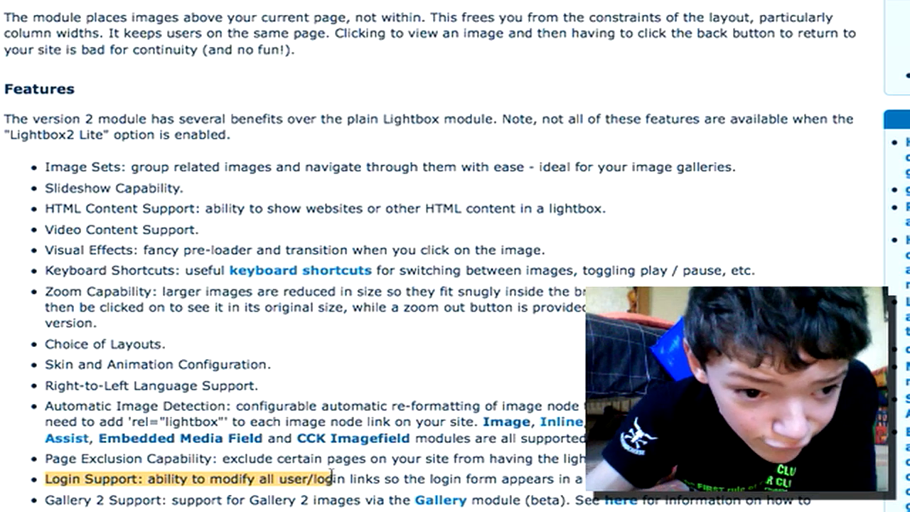
left_click(331, 476)
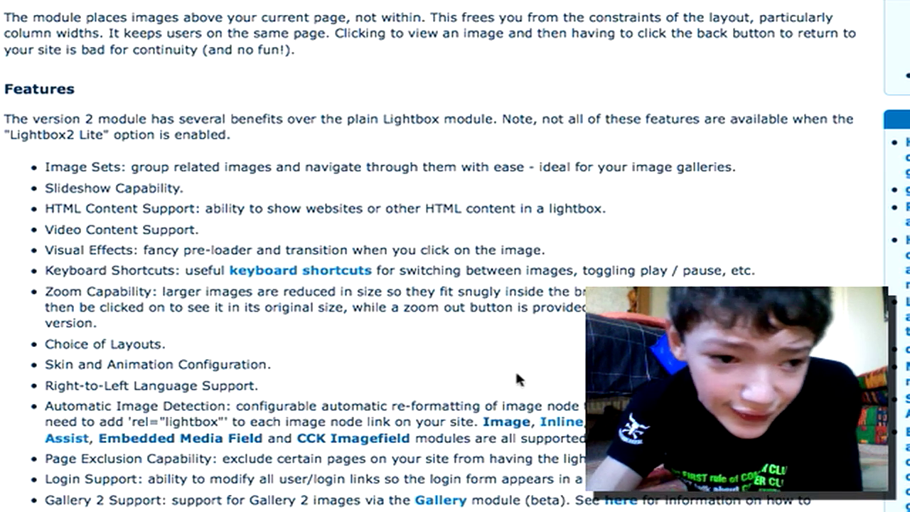
scroll(450, 362, "down", 5)
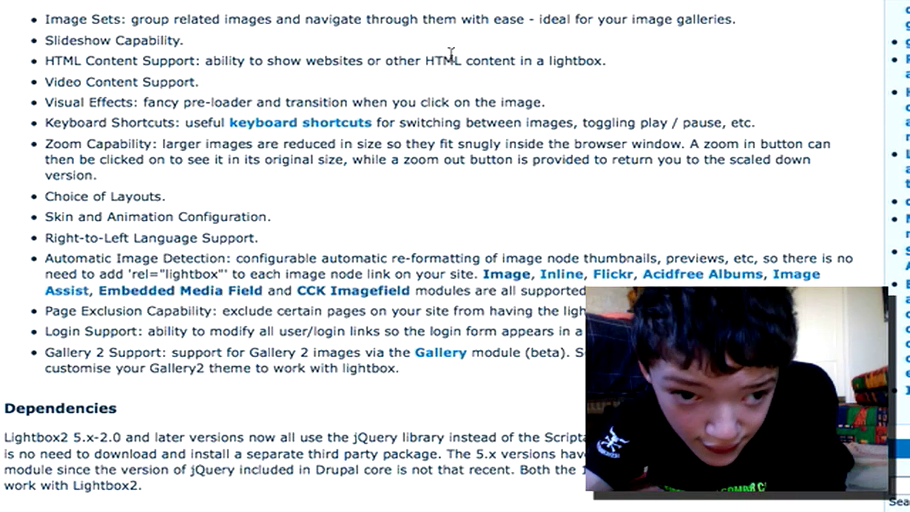
- Back on the Screencast site, view the test post's Hood image page, then go to Administer
left_click(353, 1)
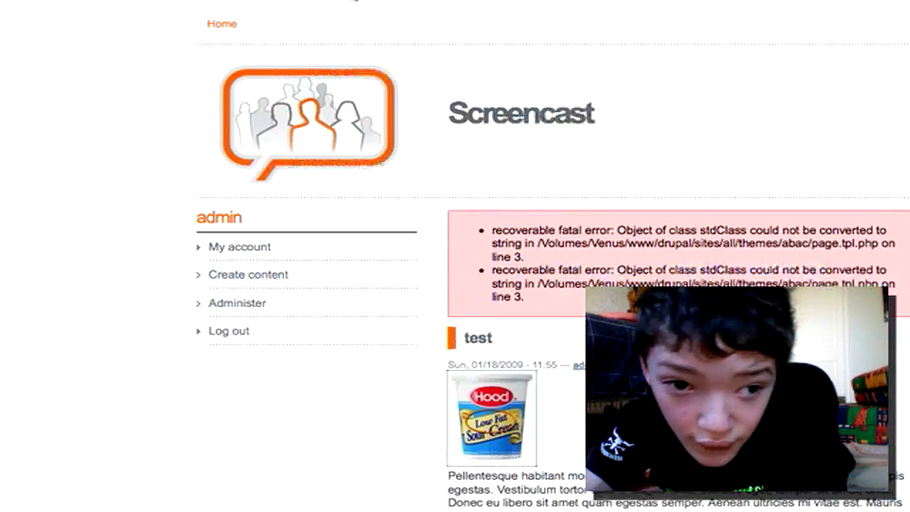
left_click(474, 453)
scroll(467, 442, "down", 5)
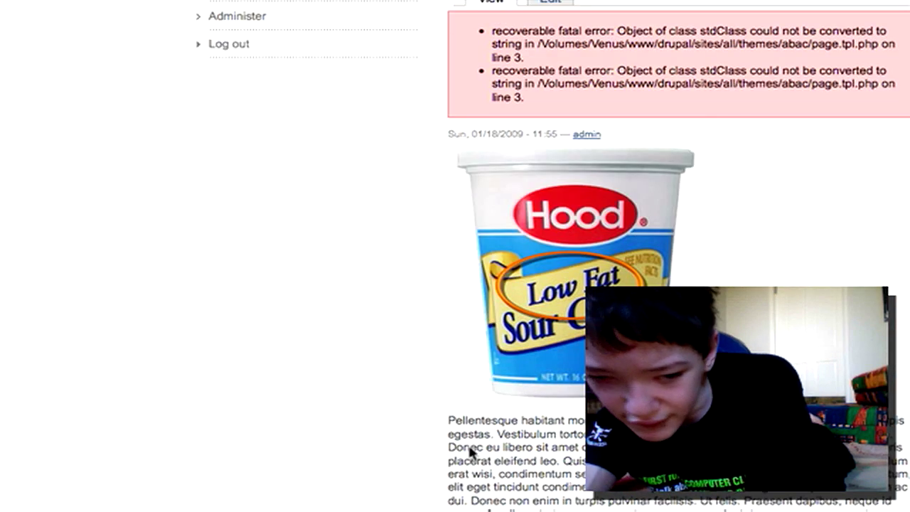
scroll(469, 452, "up", 5)
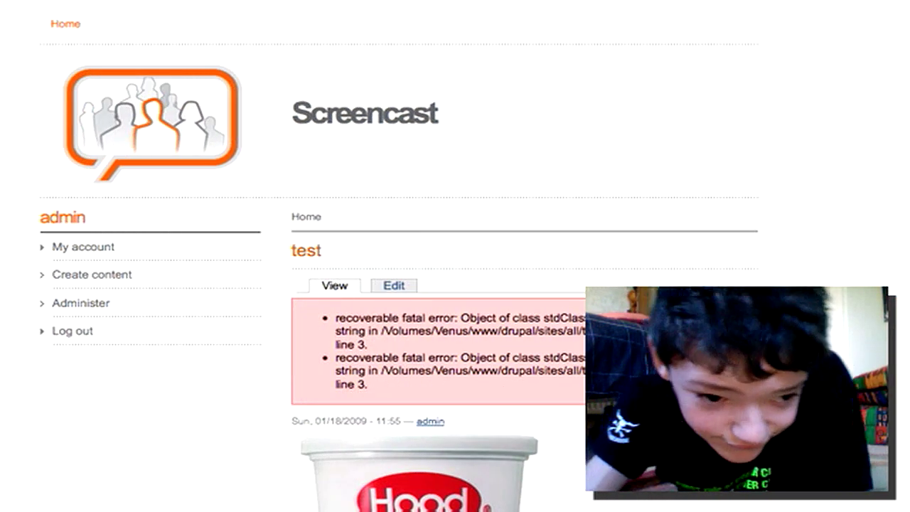
left_click(148, 303)
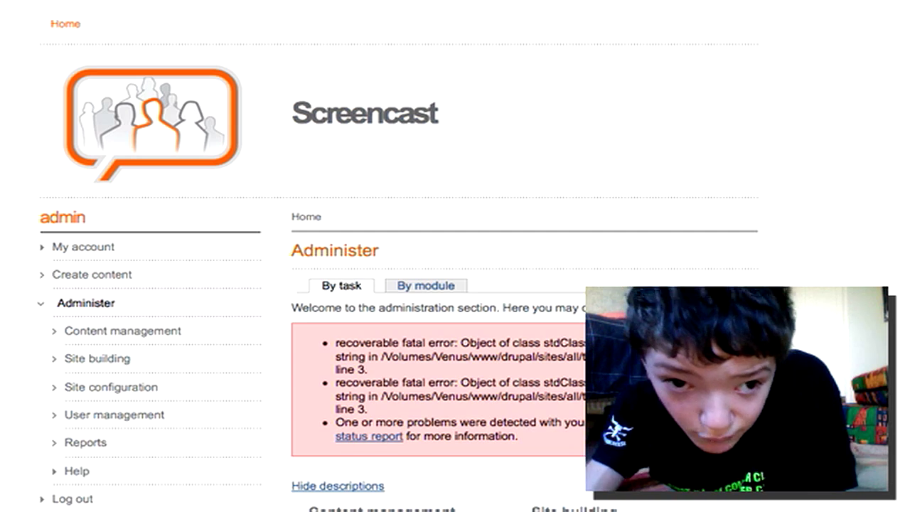
- Go to the admin/build/modules page from the address bar's history
type("/")
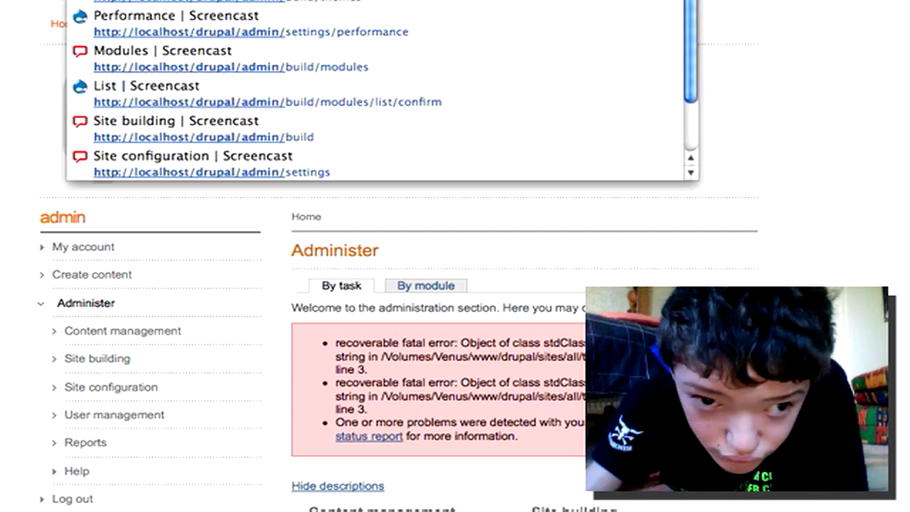
key("Down")
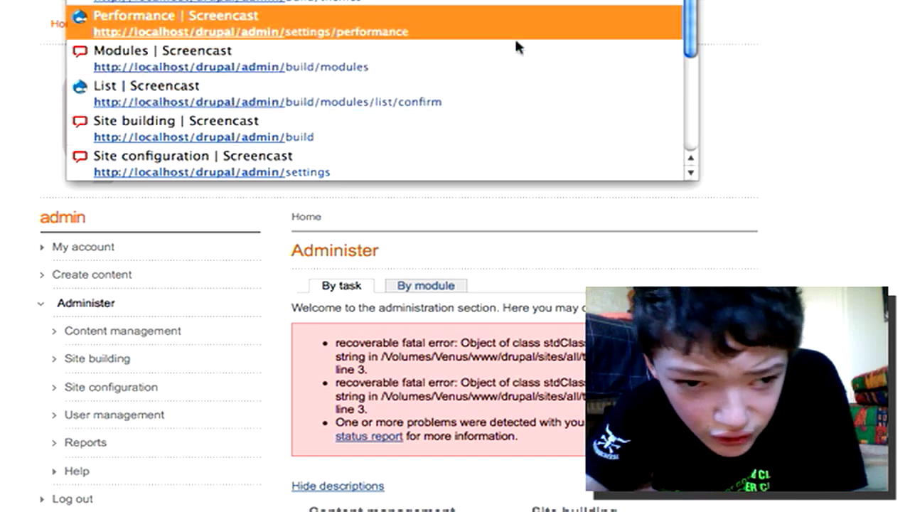
left_click(517, 49)
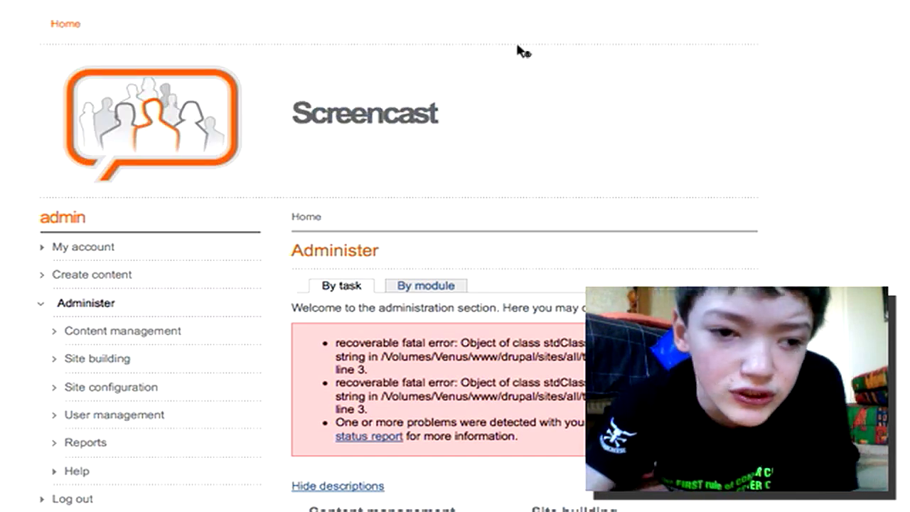
scroll(524, 51, "down", 10)
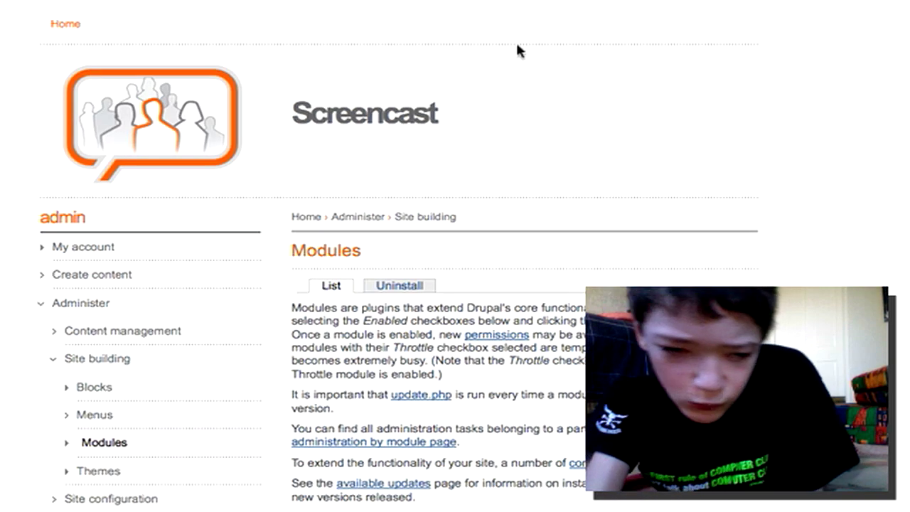
- Tick Lightbox2 6.x-1.9 under Other in the modules list and save the configuration
scroll(515, 40, "down", 15)
scroll(515, 42, "down", 10)
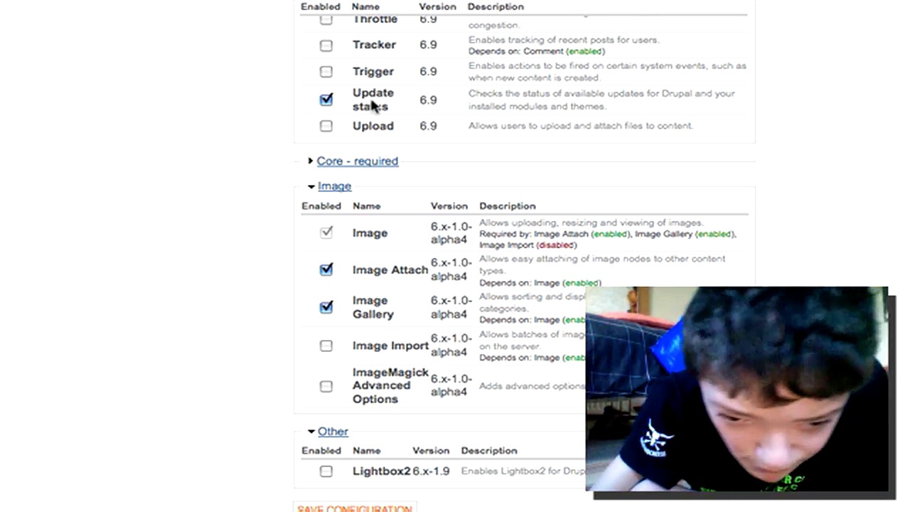
left_click(325, 471)
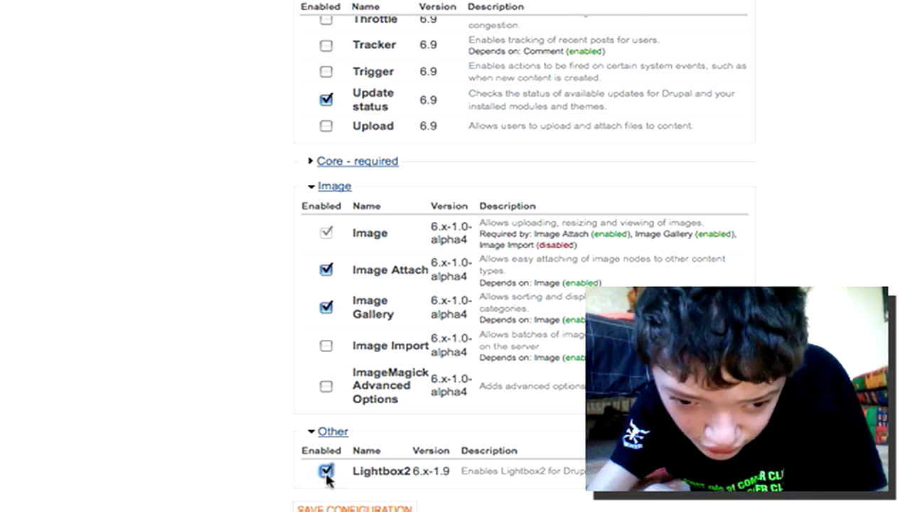
left_click(345, 508)
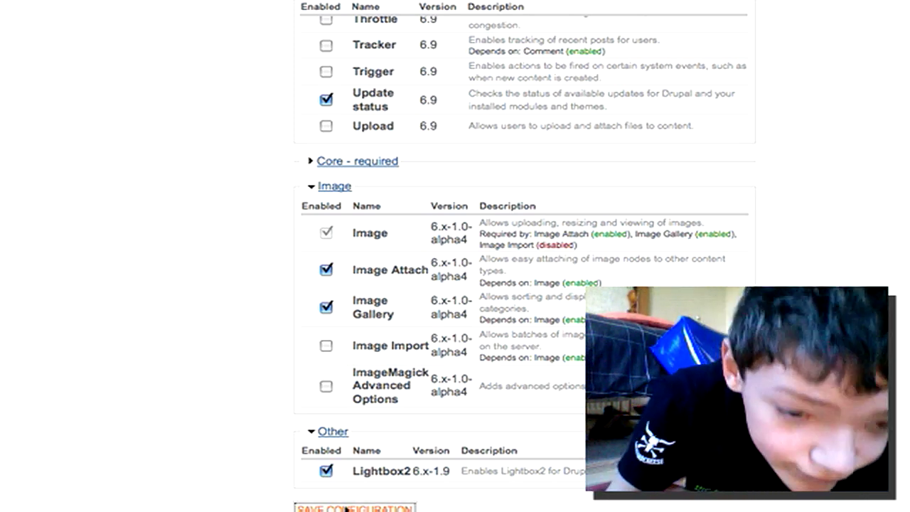
scroll(345, 508, "up", 20)
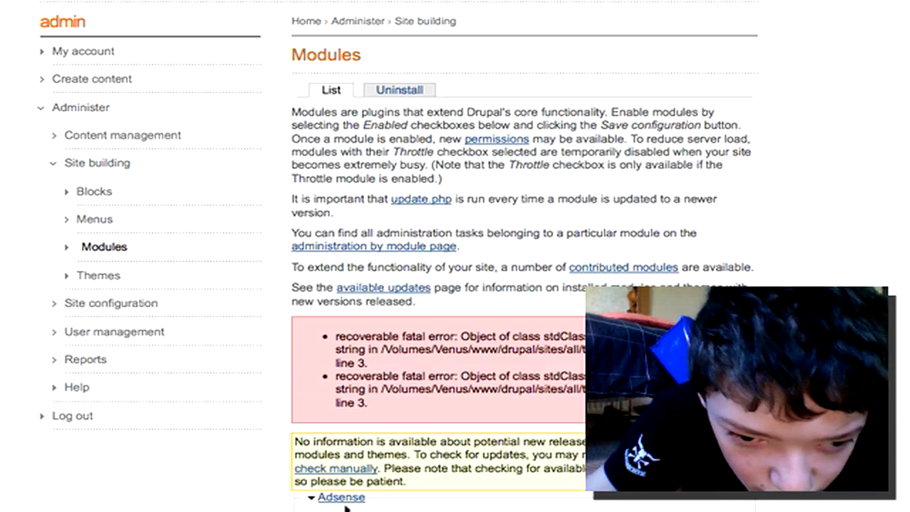
scroll(344, 506, "up", 5)
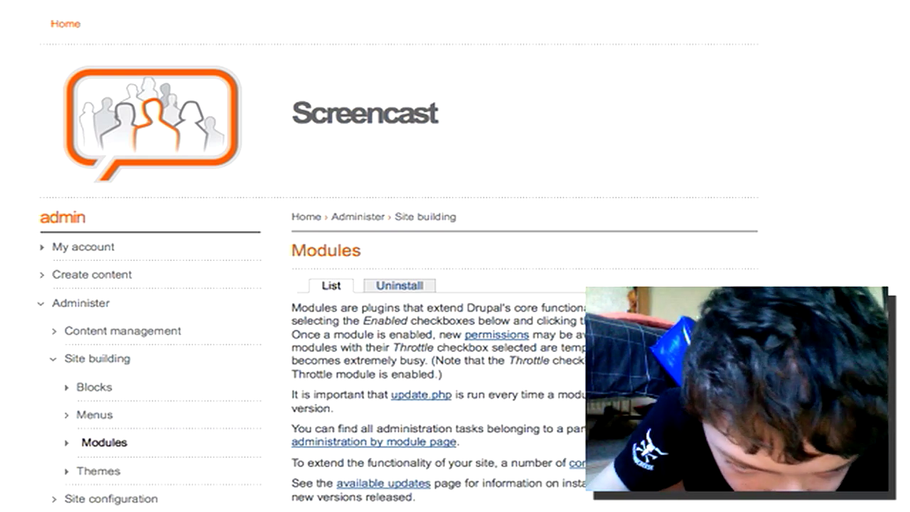
scroll(427, 319, "down", 2)
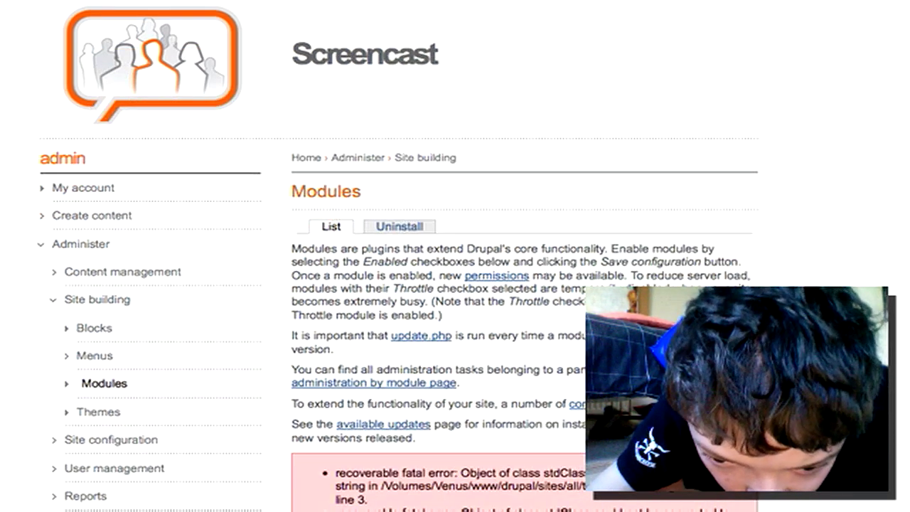
scroll(426, 320, "up", 1)
scroll(427, 320, "down", 6)
scroll(426, 320, "up", 8)
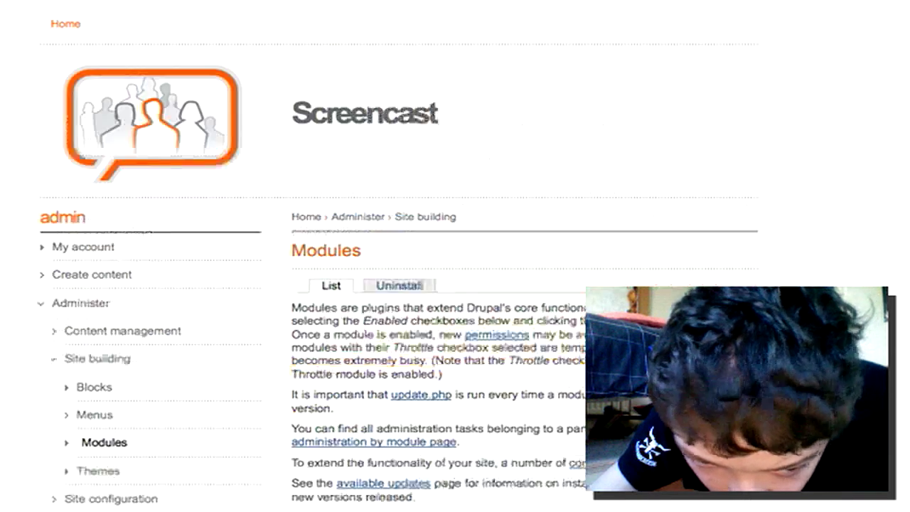
- Reach the Lightbox2 General settings under Site configuration, returning from an accidental Site building visit
left_click(157, 496)
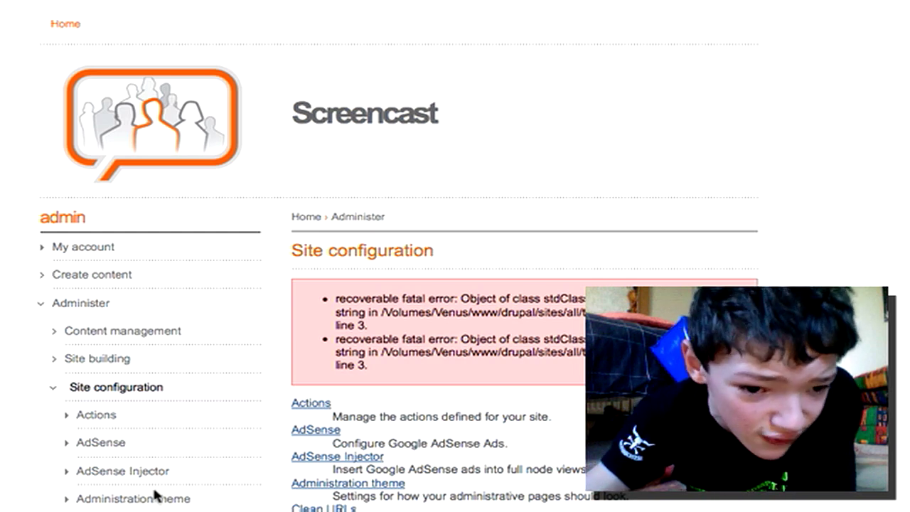
scroll(155, 494, "down", 4)
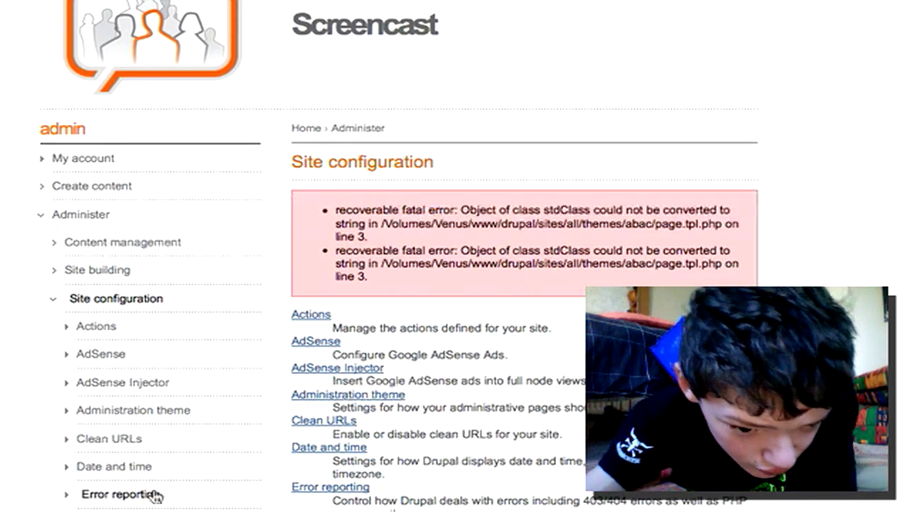
scroll(155, 495, "down", 3)
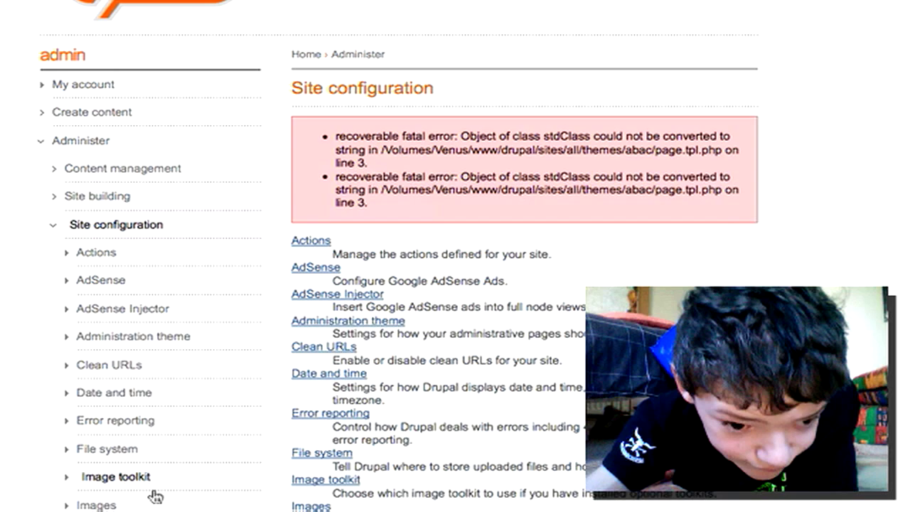
scroll(155, 495, "down", 6)
scroll(155, 491, "up", 1)
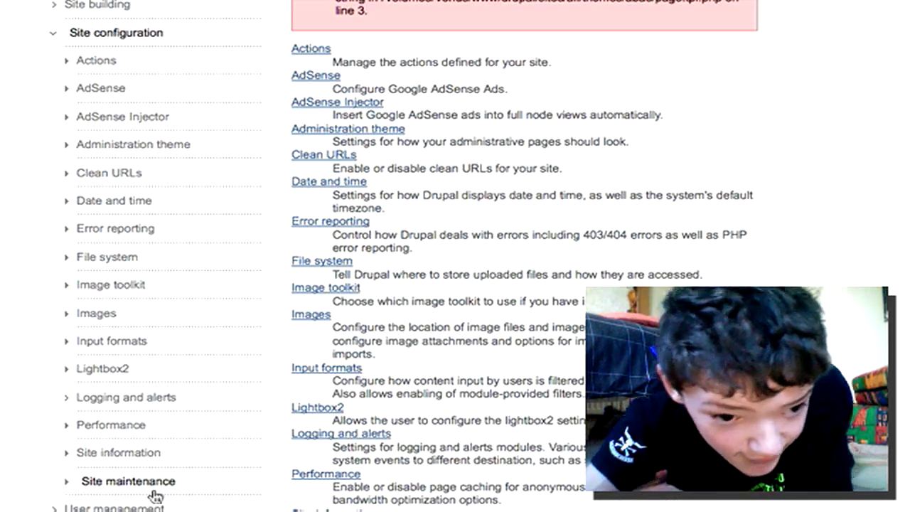
left_click(133, 375)
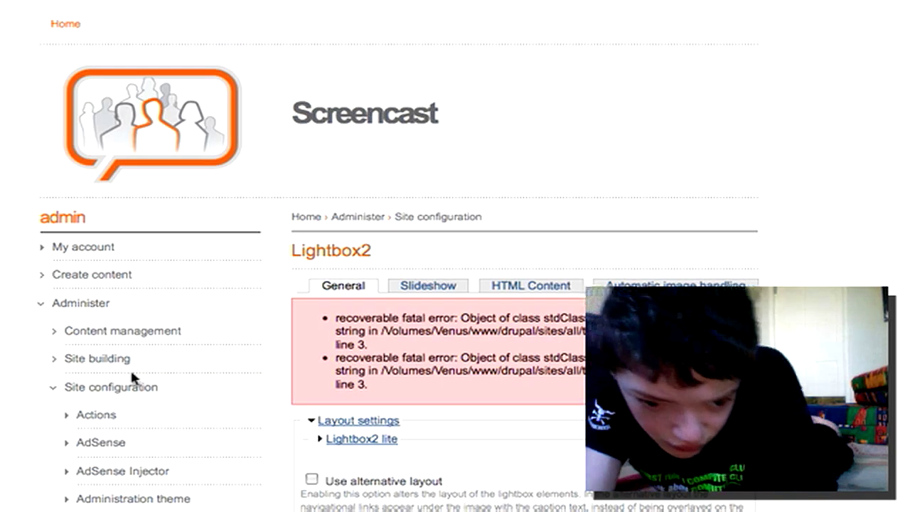
left_click(133, 372)
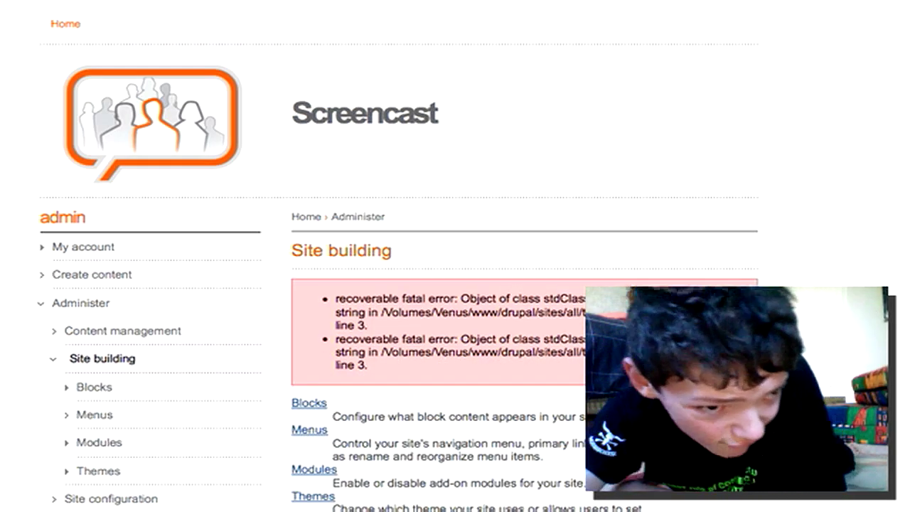
key("alt+Left")
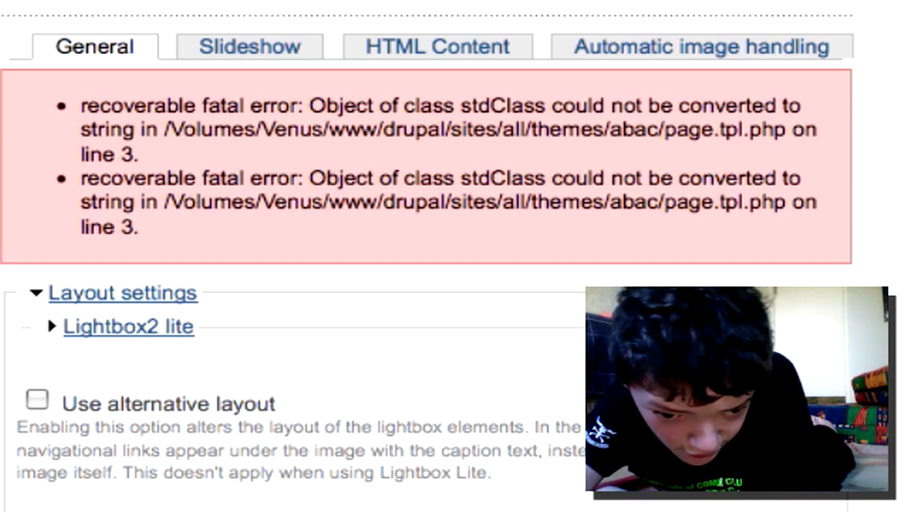
- Tick 'Use alternative layout' in Lightbox2 layout settings and review the remaining options
left_click(57, 400)
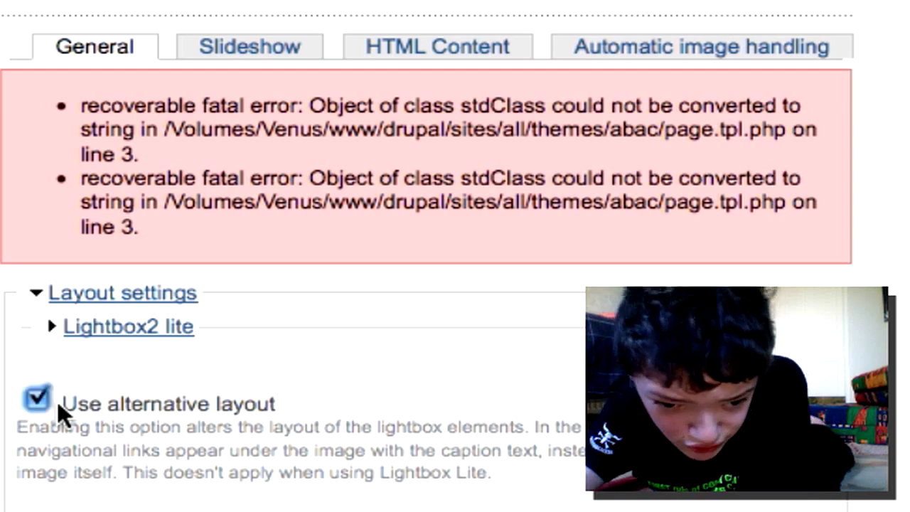
scroll(57, 404, "down", 1)
scroll(63, 406, "down", 5)
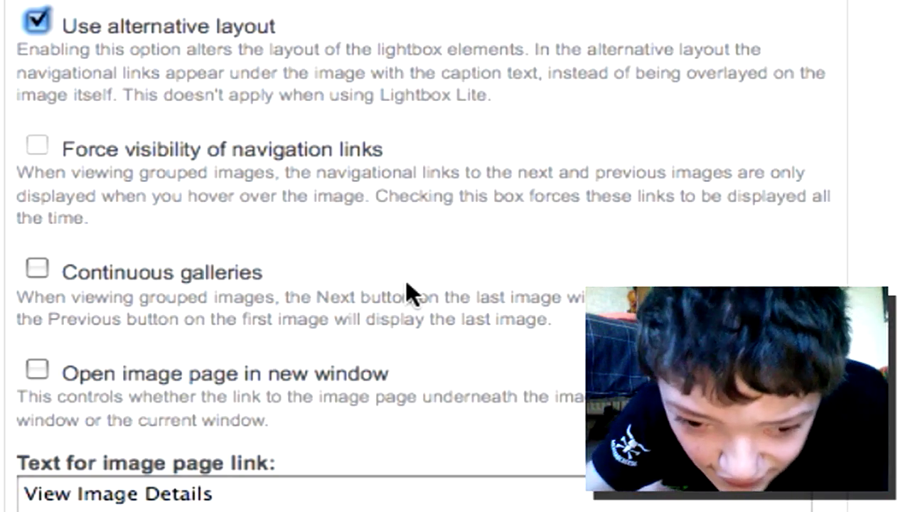
scroll(406, 282, "down", 5)
scroll(407, 282, "up", 1)
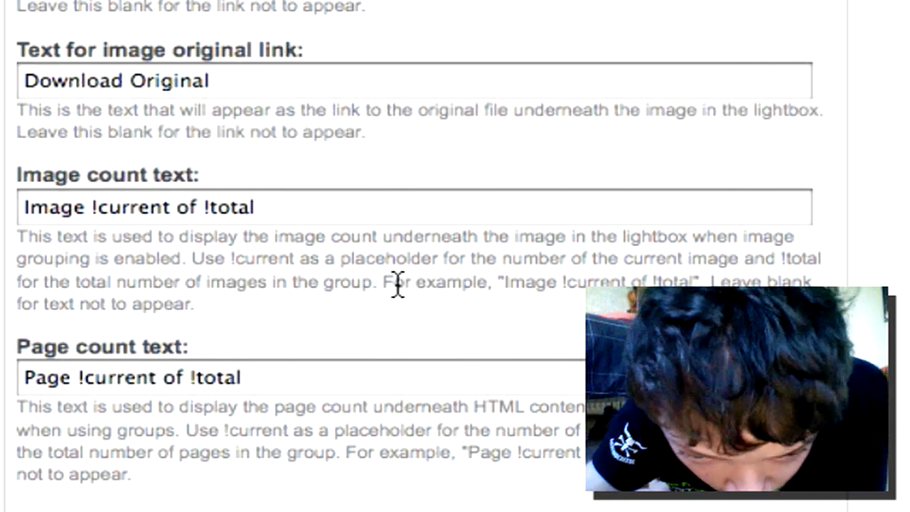
scroll(289, 358, "down", 1)
scroll(287, 357, "up", 5)
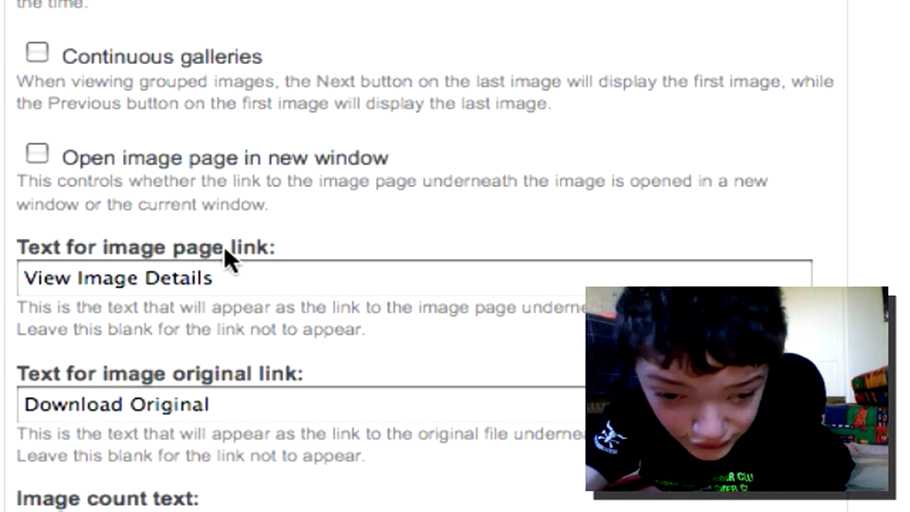
- Replace the image page link text 'View Image Details' with 'View Full Story'
left_click_drag(226, 278, 22, 278)
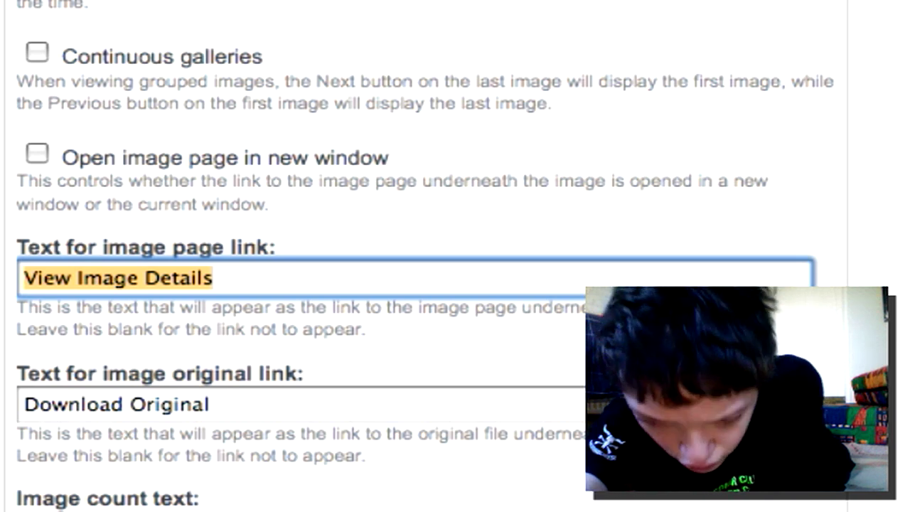
type("V")
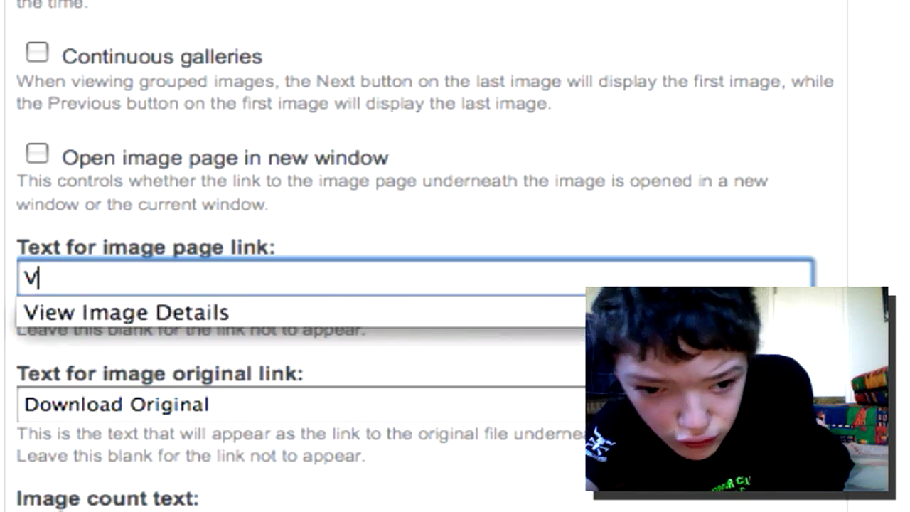
type("A")
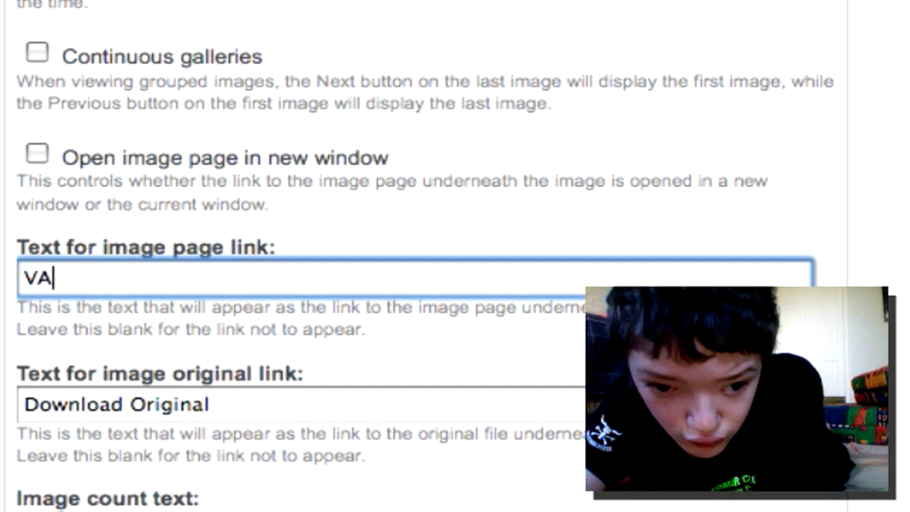
key("BackSpace")
type("iew")
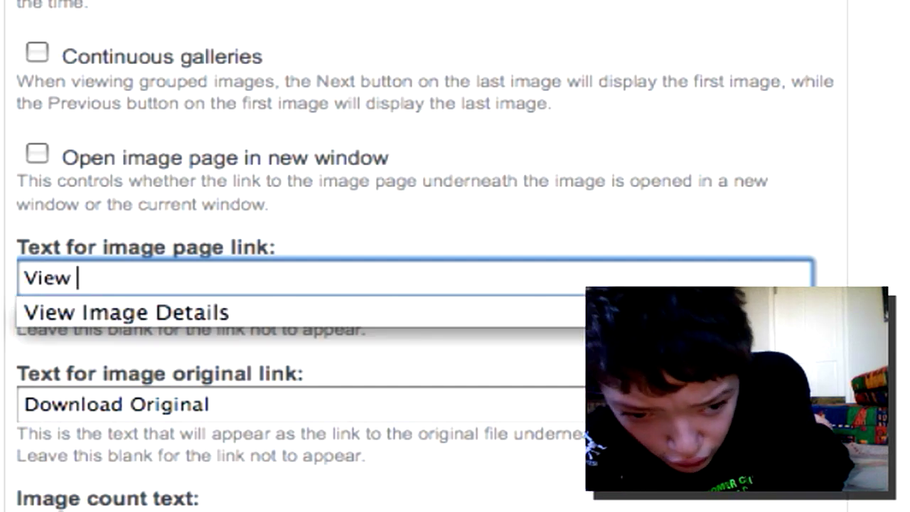
type(" F")
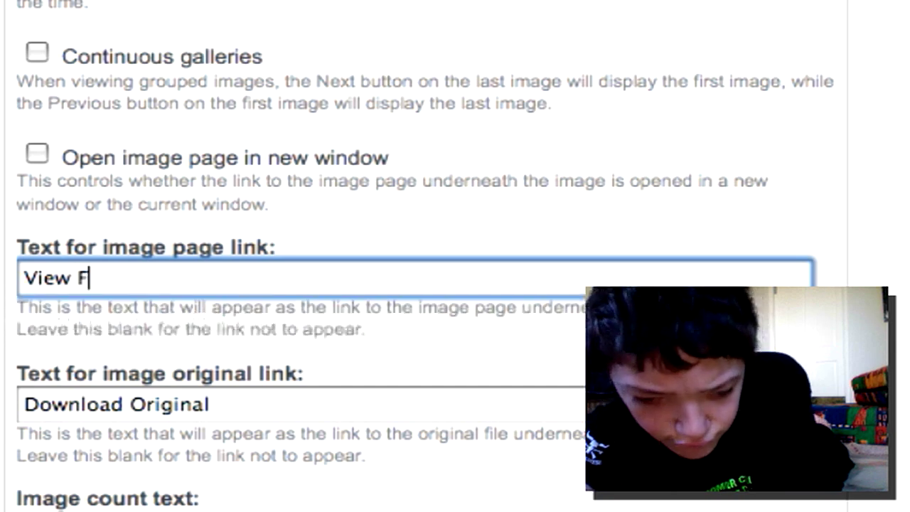
type("ull ")
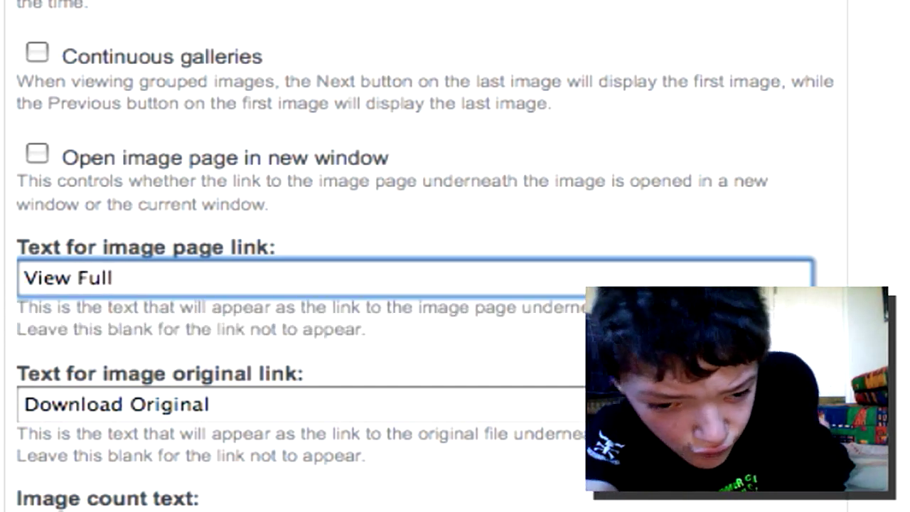
type("S")
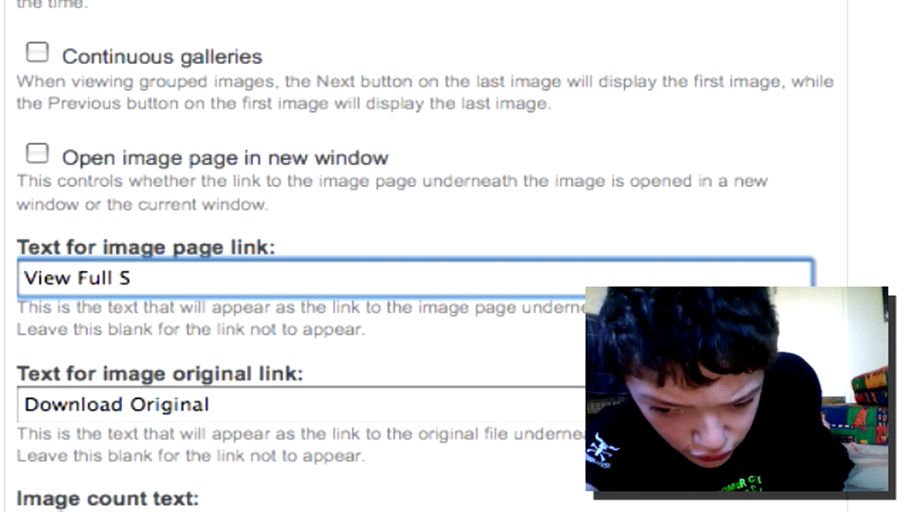
type("t")
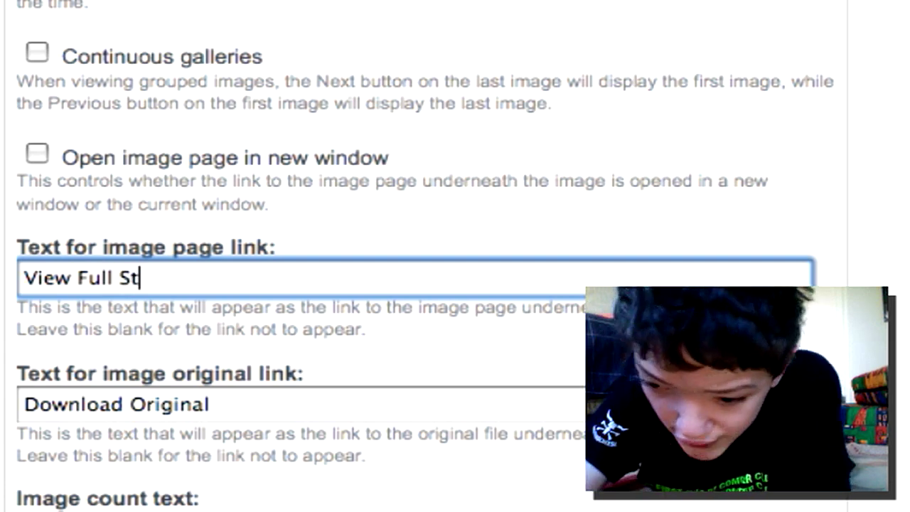
type("ory")
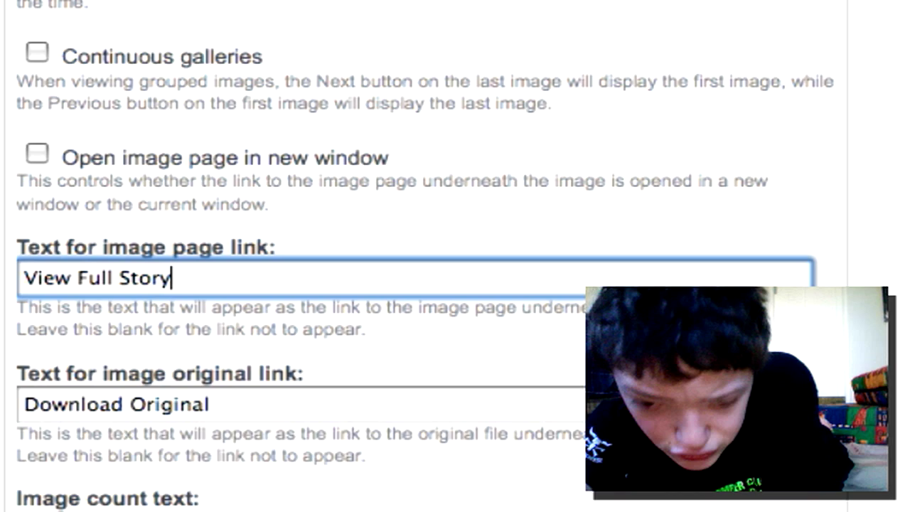
scroll(412, 284, "down", 4)
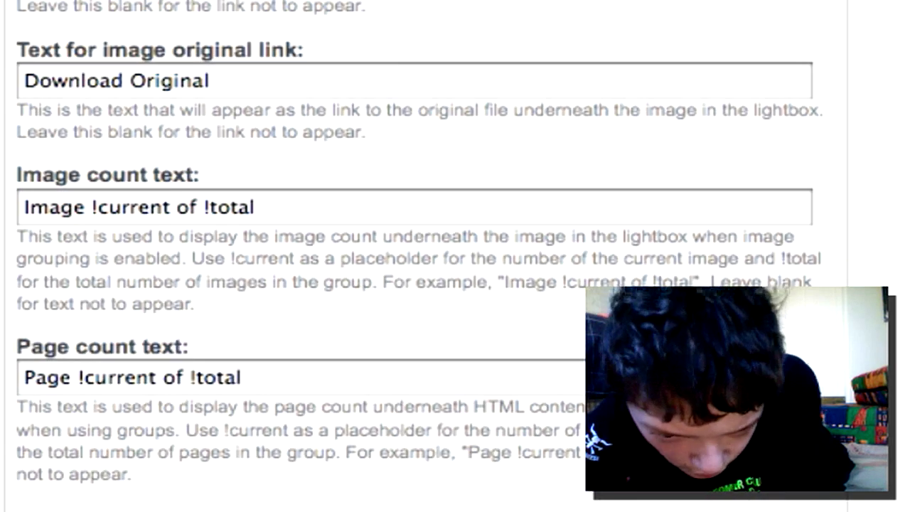
scroll(413, 285, "down", 1)
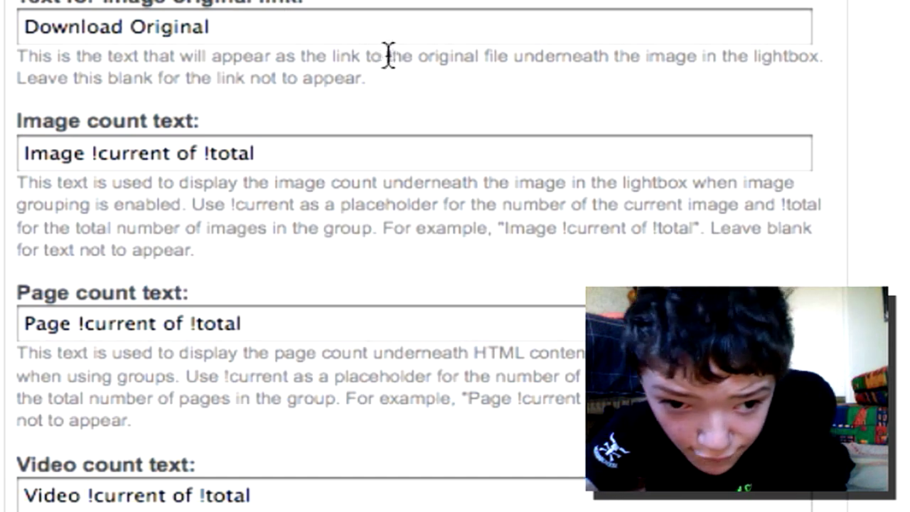
left_click_drag(385, 57, 17, 57)
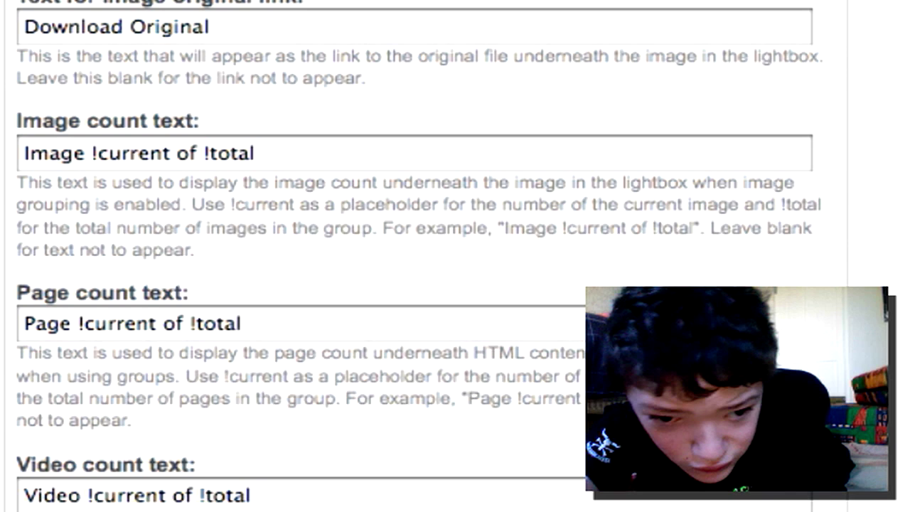
- Delete 'Download Original' from the 'Text for image original link' field
triple_click(401, 15)
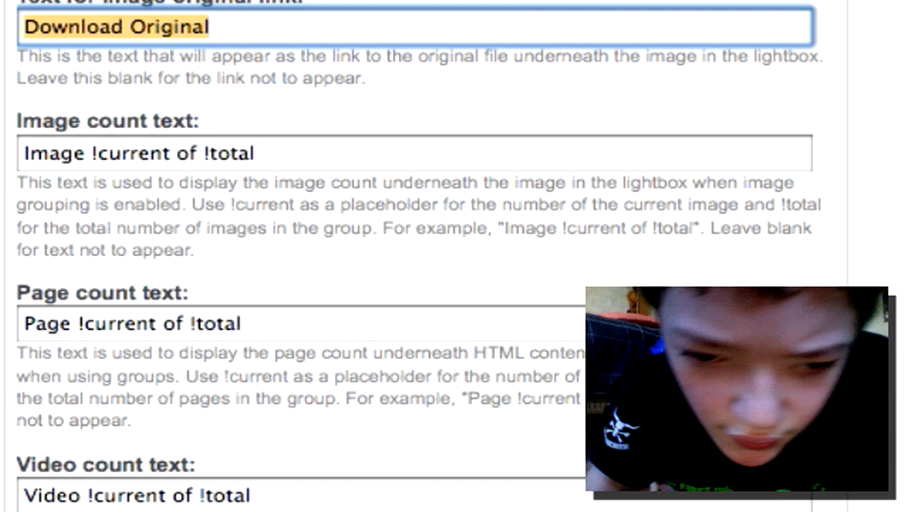
key("BackSpace")
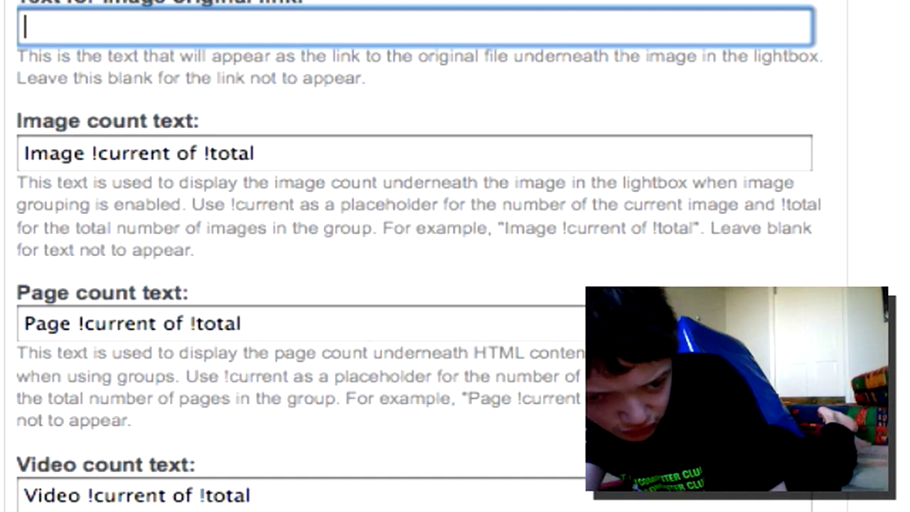
scroll(377, 162, "down", 6)
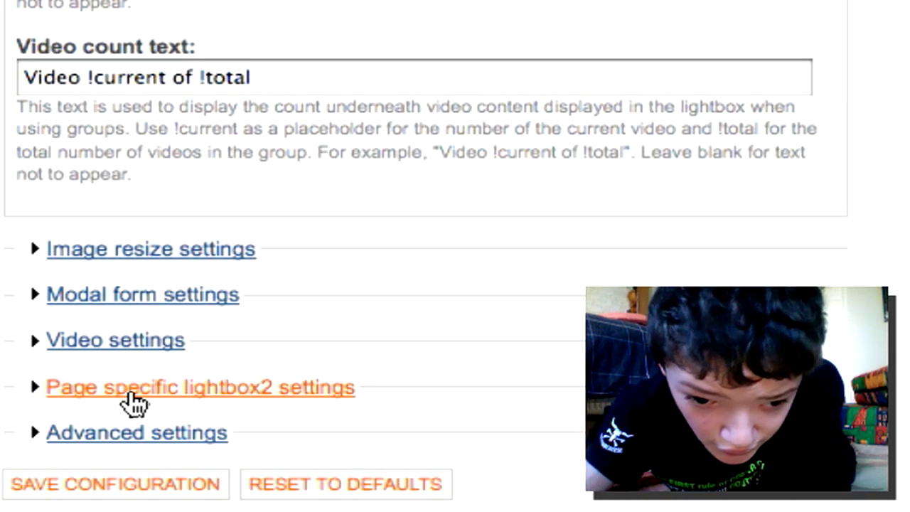
left_click(130, 394)
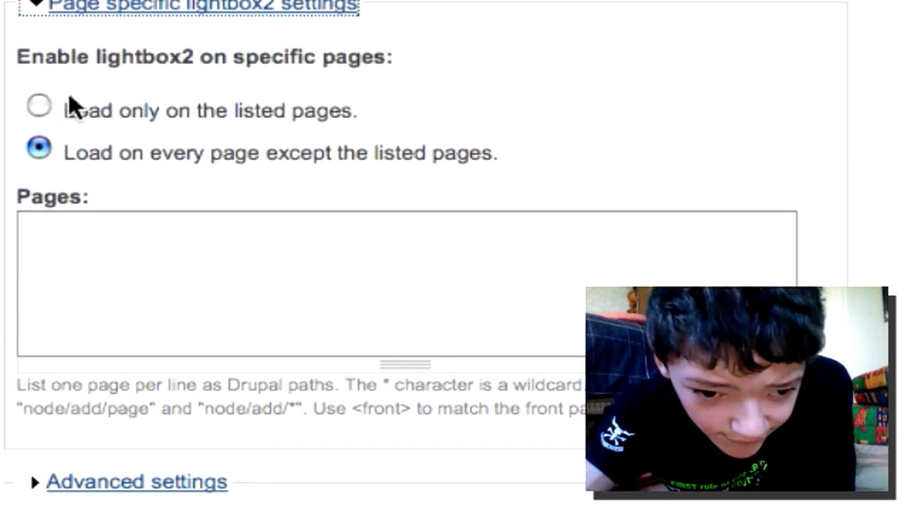
left_click(107, 27)
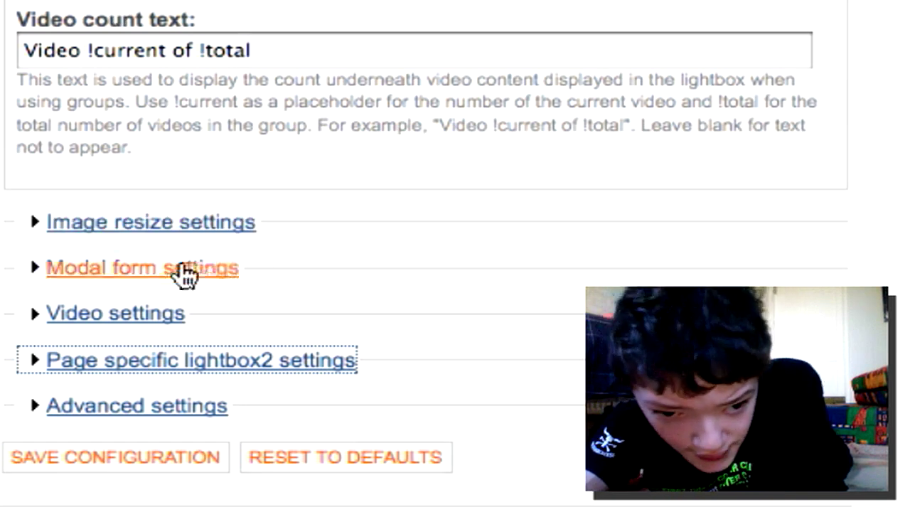
- Under Modal form settings, tick login and contact form support, then save Lightbox2's configuration
left_click(183, 274)
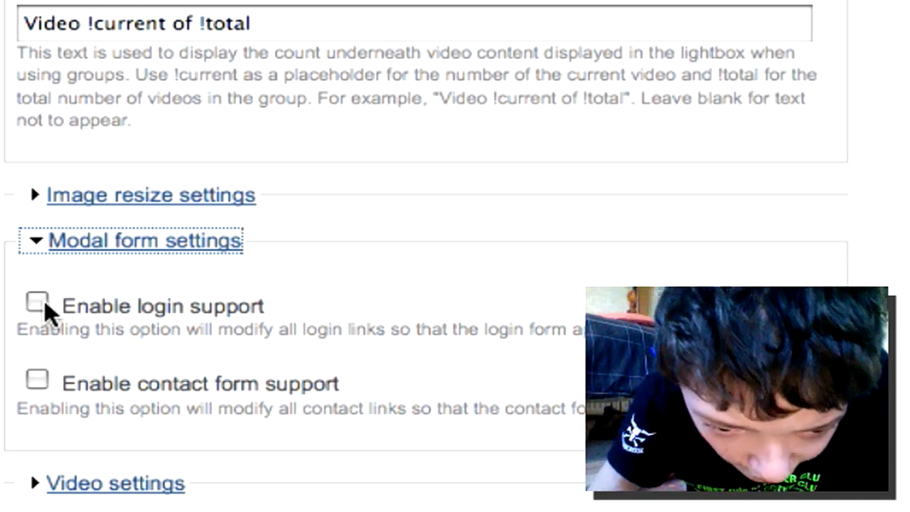
left_click(44, 301)
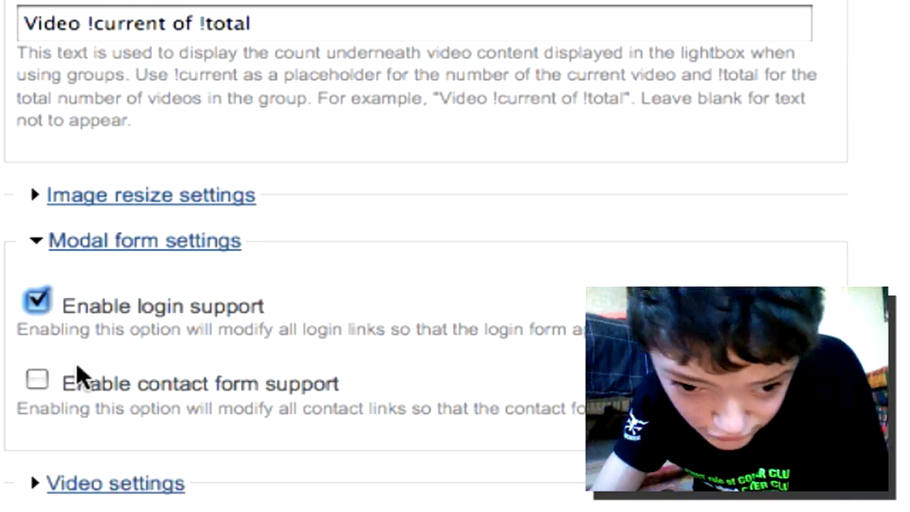
left_click(66, 381)
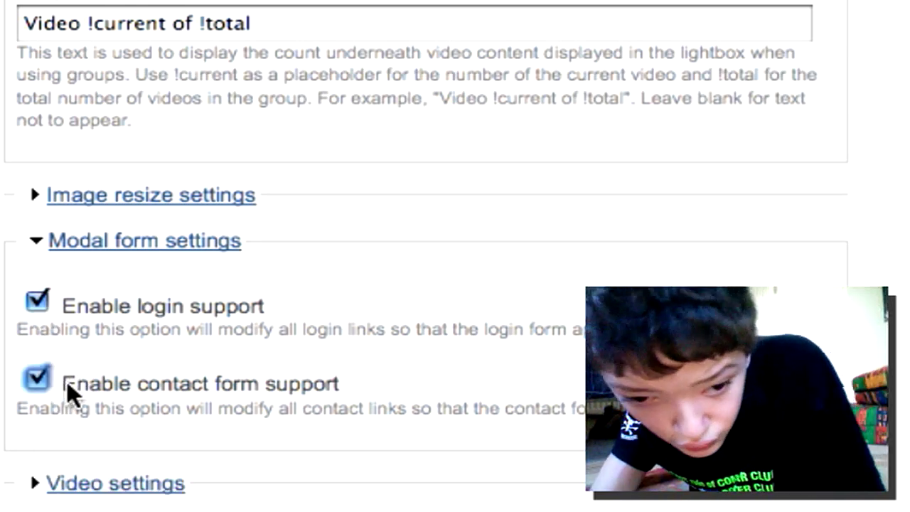
scroll(67, 381, "down", 3)
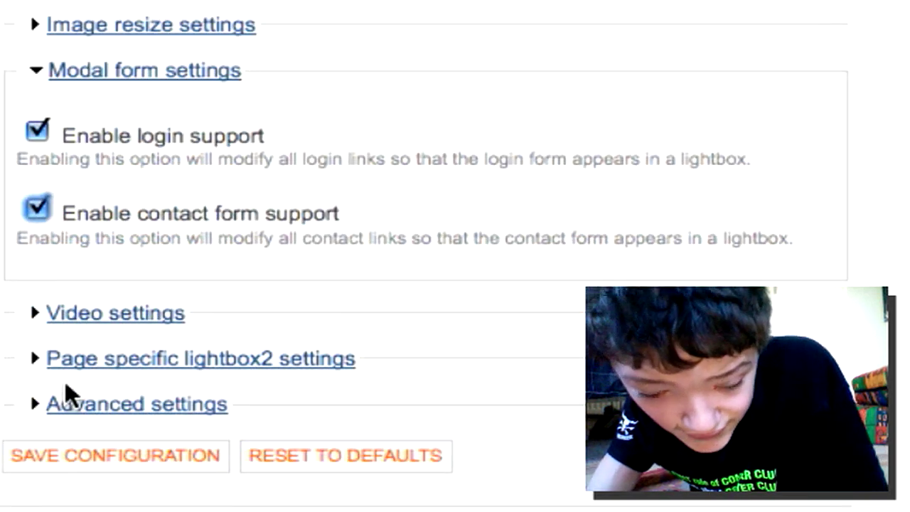
left_click(70, 457)
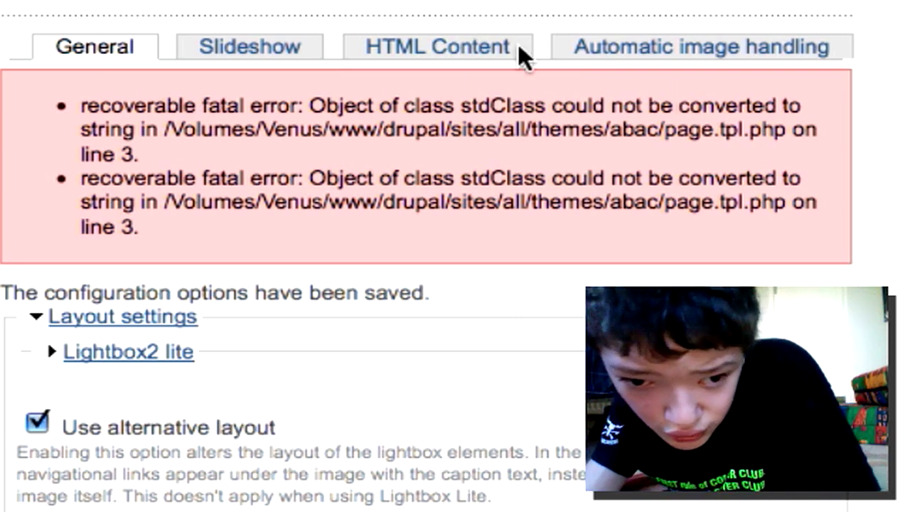
- Review the HTML Content iframe defaults (600 × 400), then move to Automatic image handling
left_click(482, 57)
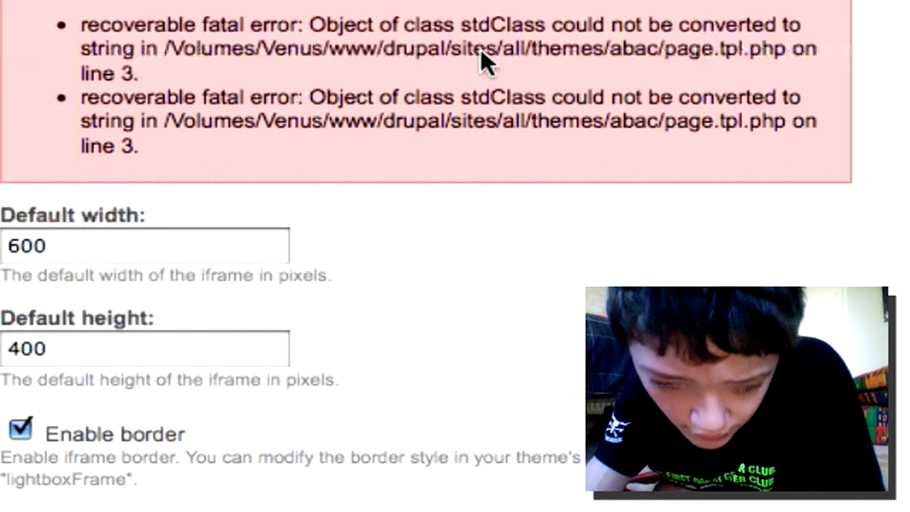
scroll(491, 56, "up", 2)
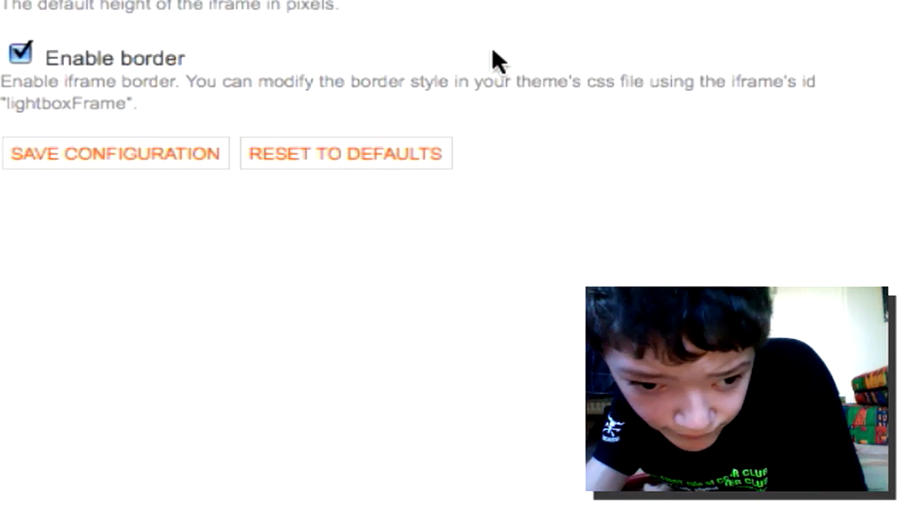
scroll(497, 33, "up", 8)
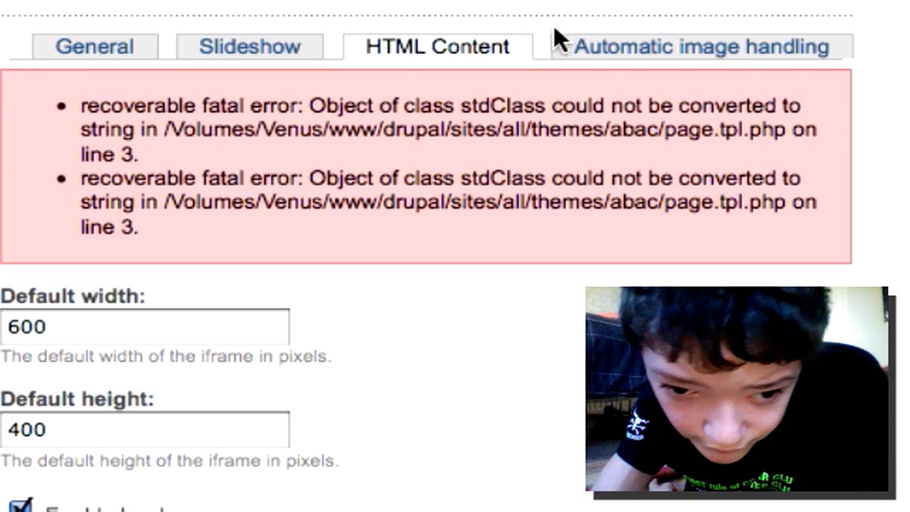
left_click(638, 48)
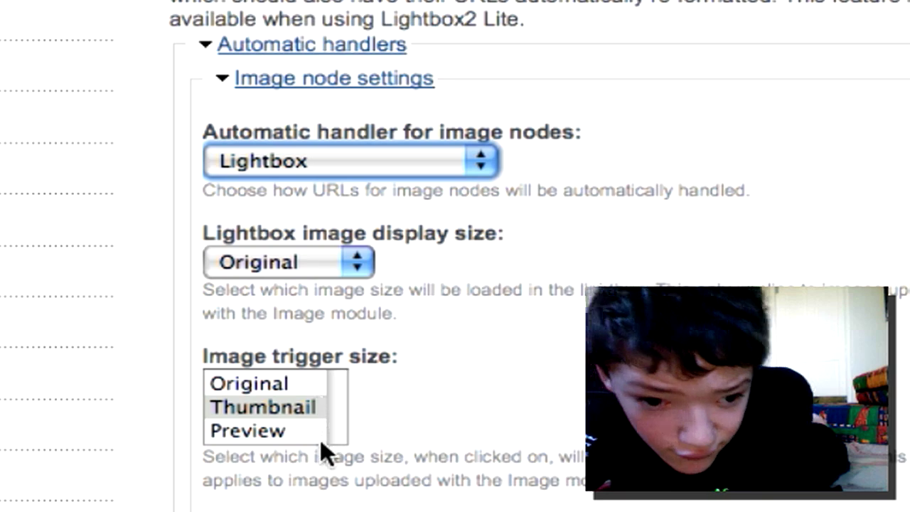
- Scroll down through the image node settings for the Lightbox handler, Original display size and Thumbnail trigger size
scroll(455, 284, "down", 3)
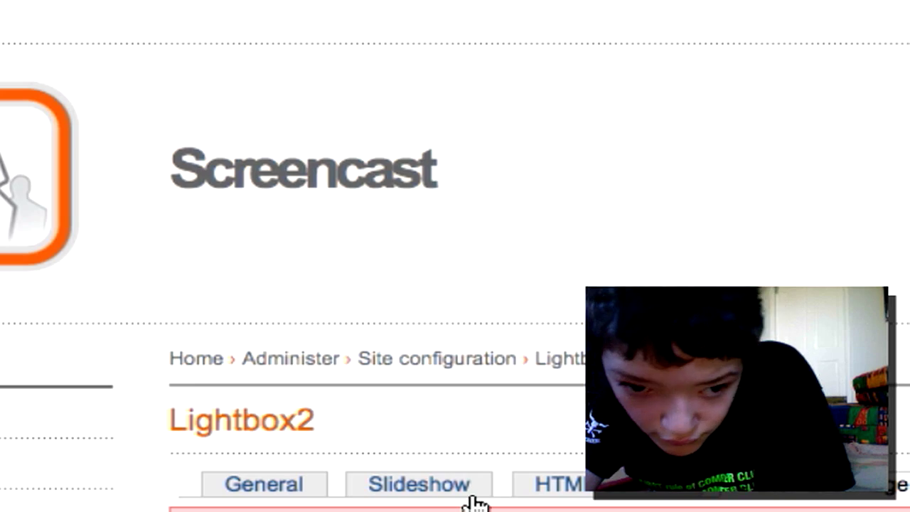
- Return to the General Lightbox2 settings and review the layout, advanced and skin settings (border size 10)
left_click(273, 486)
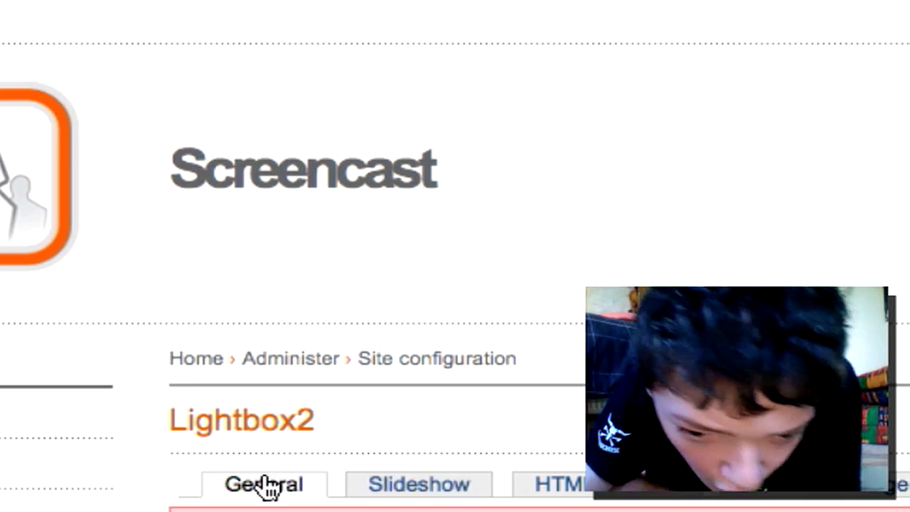
scroll(263, 483, "down", 15)
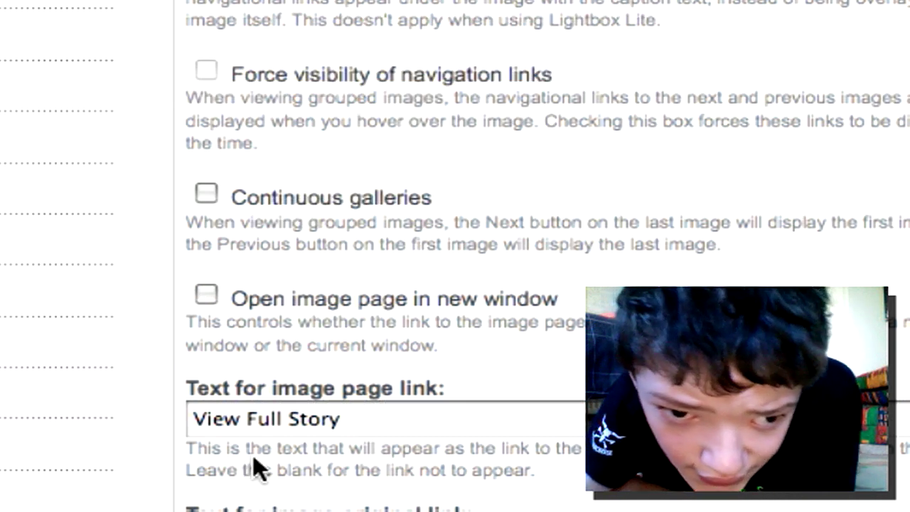
scroll(253, 455, "down", 7)
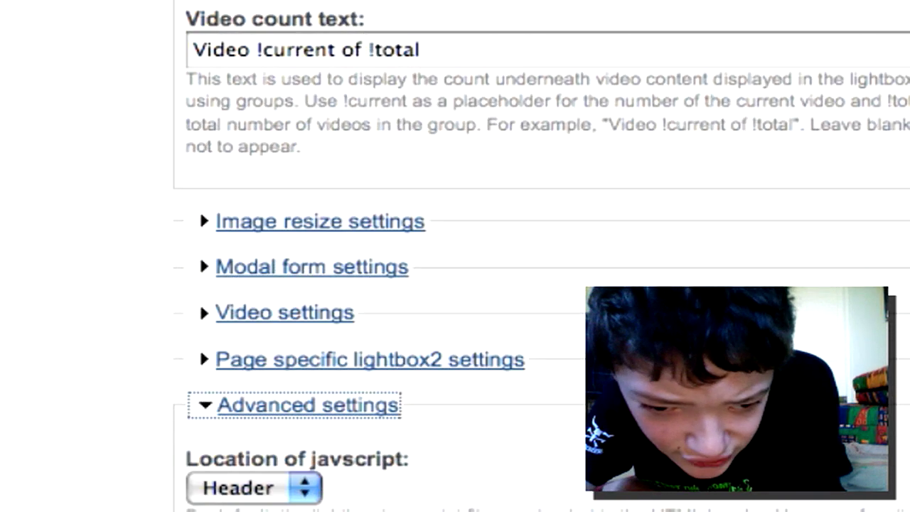
scroll(199, 211, "down", 5)
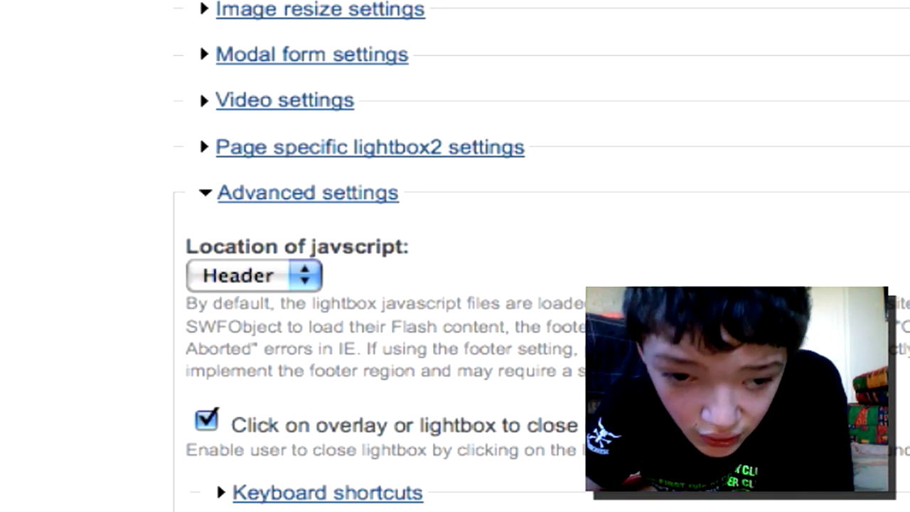
scroll(216, 363, "down", 3)
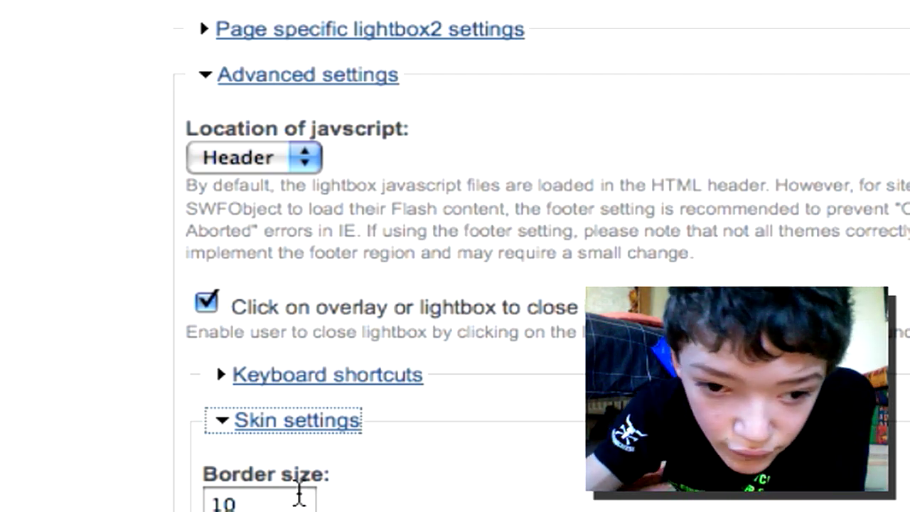
- Change the Lightbox2 skin border size from 10 to 5
left_click(298, 493)
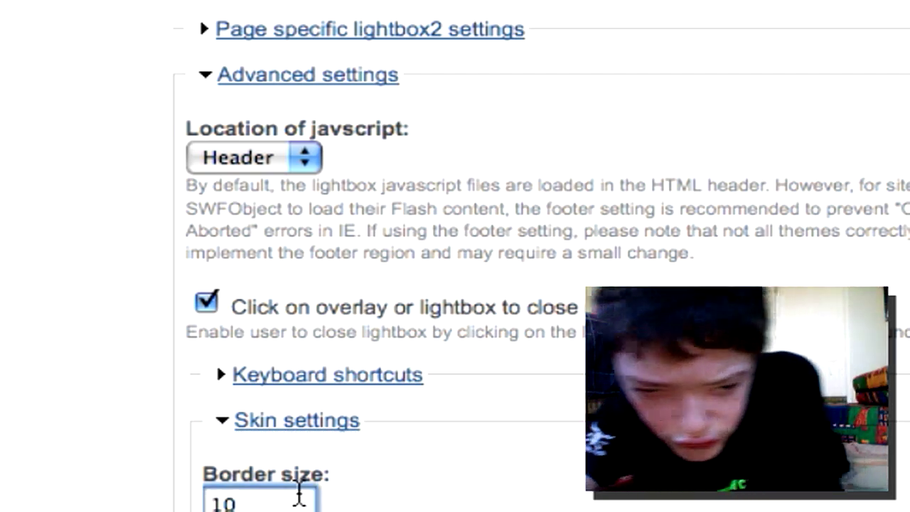
left_click(263, 503)
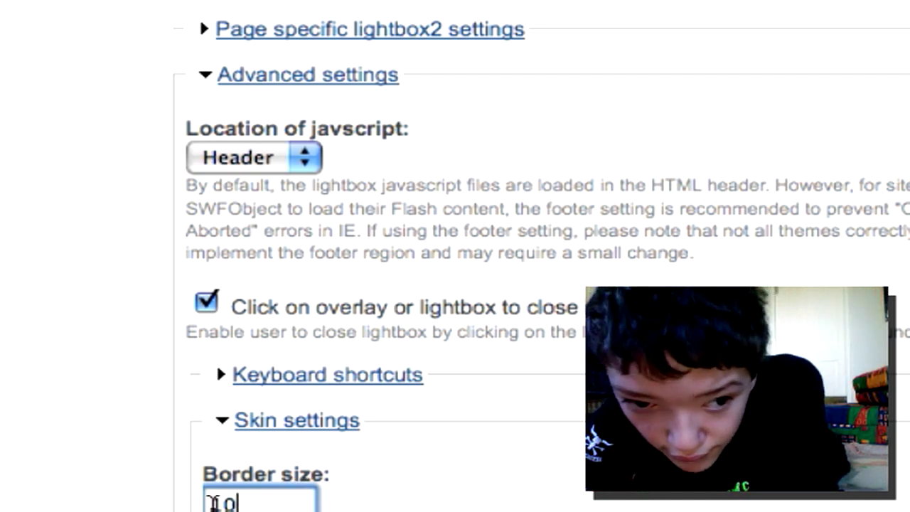
left_click(213, 502)
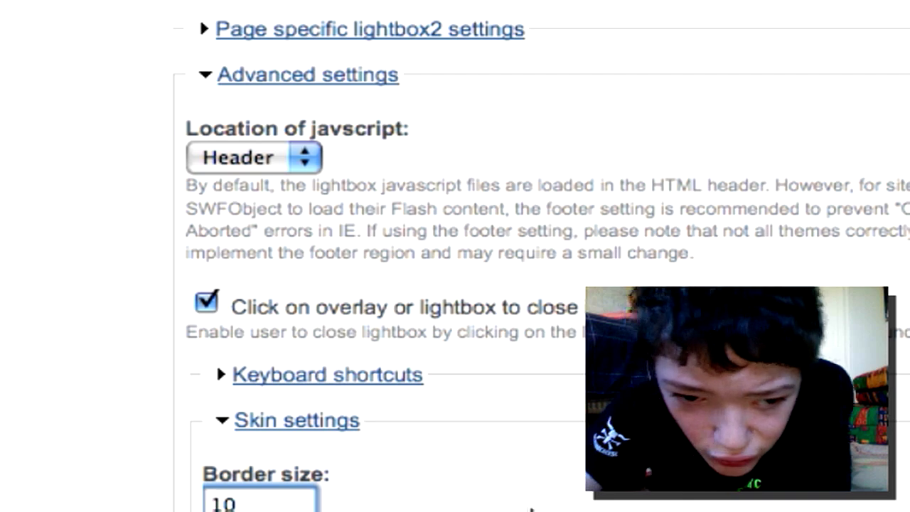
key("Right")
key("Right")
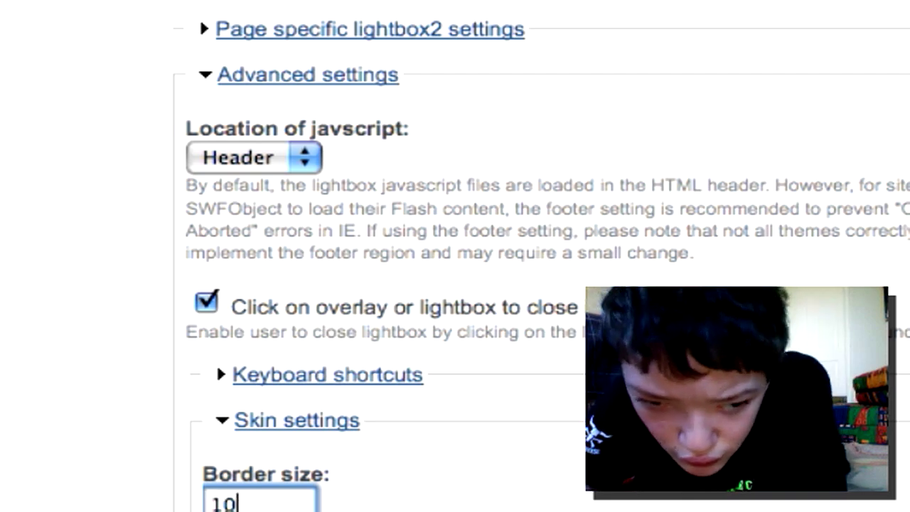
key("BackSpace")
key("BackSpace")
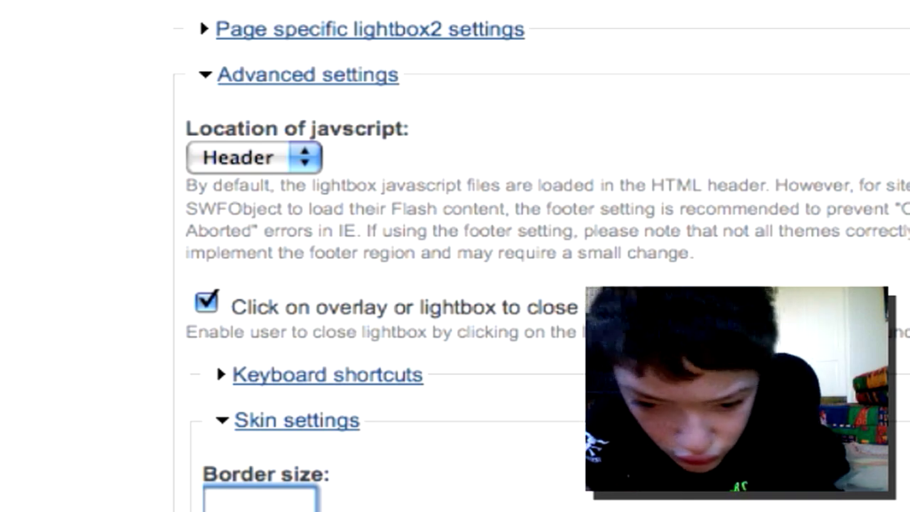
type("5")
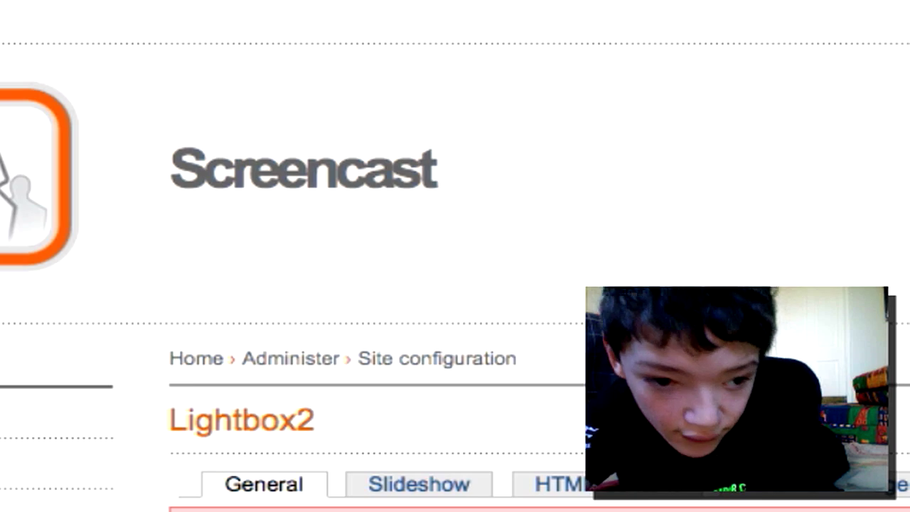
- From the front page, open the Hood thumbnail in the lightbox and follow View Full Story to the test post
left_click(355, 108)
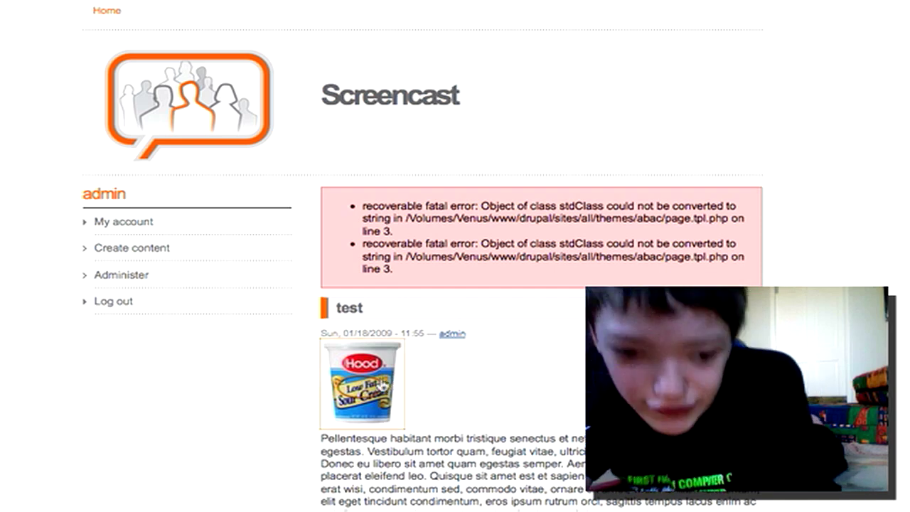
left_click(382, 385)
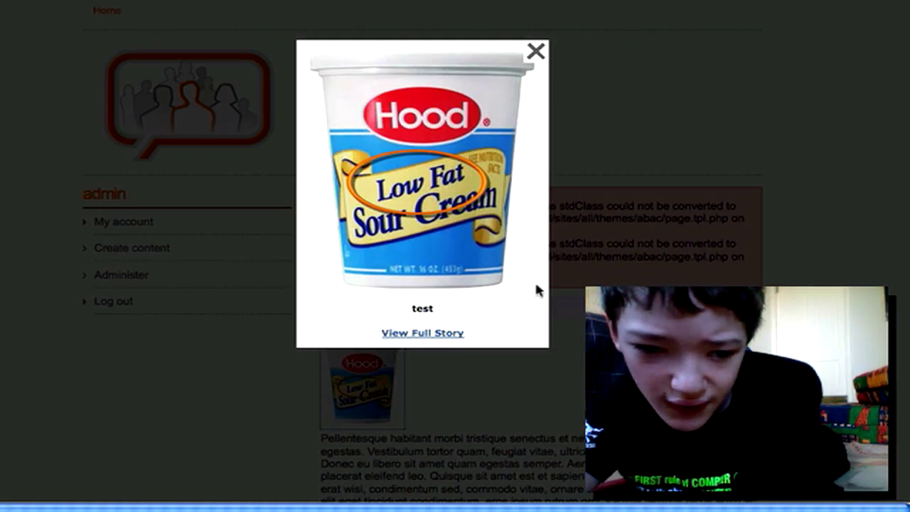
left_click(427, 333)
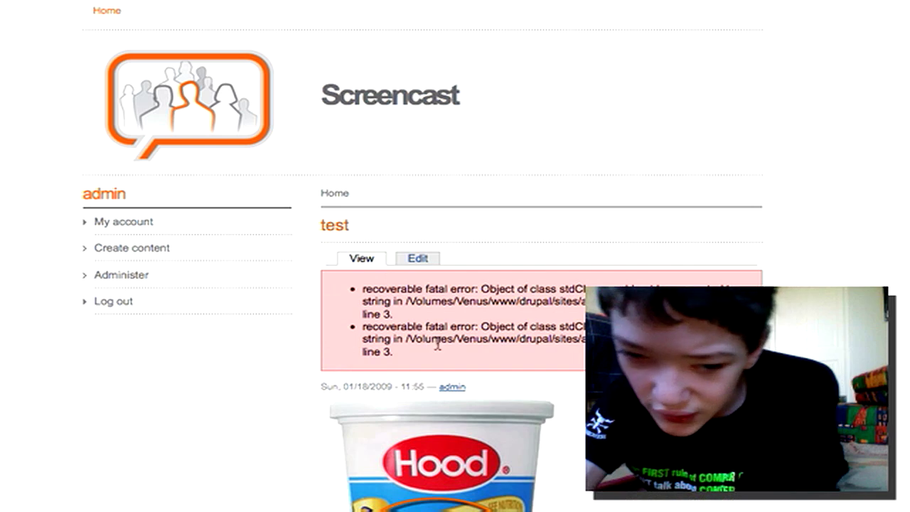
scroll(436, 346, "down", 5)
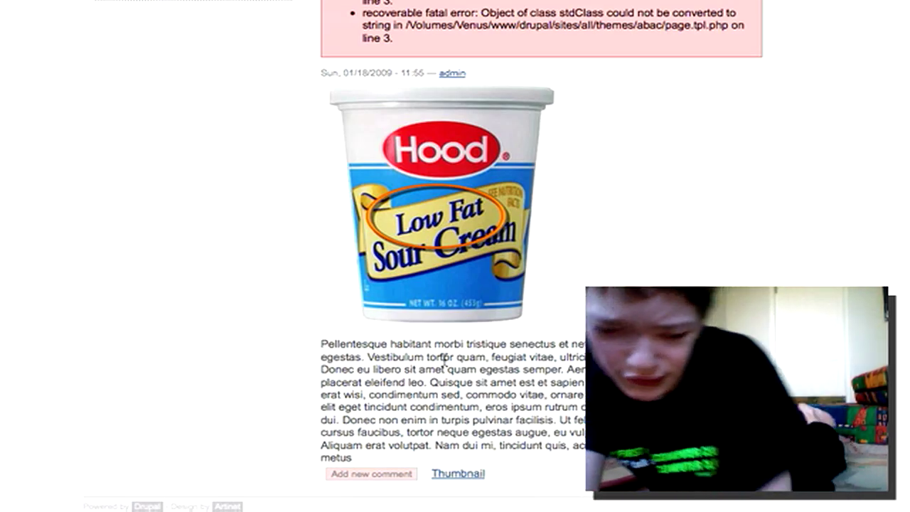
scroll(415, 359, "up", 5)
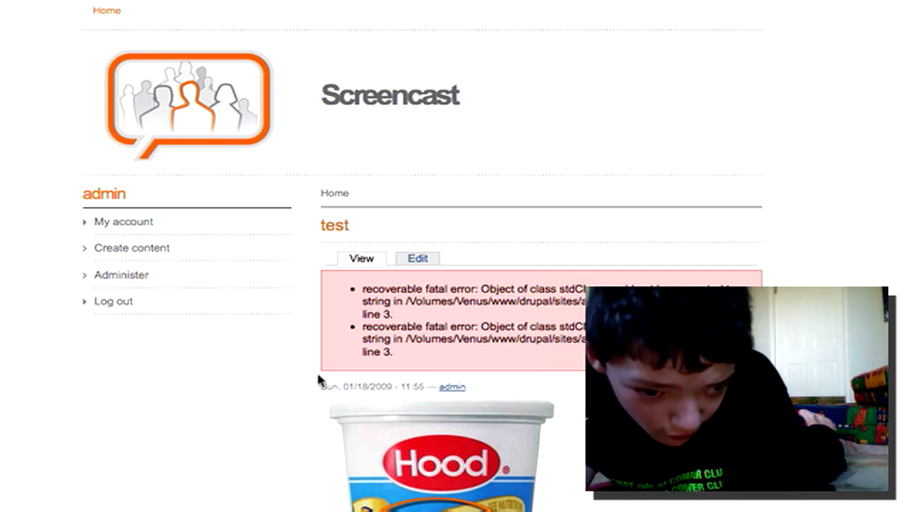
- Log out and load the user login page from the address bar
left_click(130, 302)
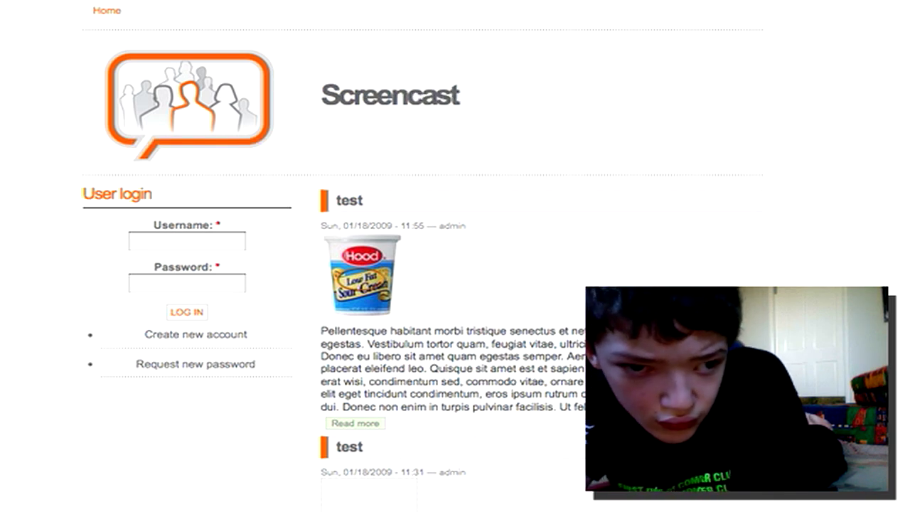
key("Down")
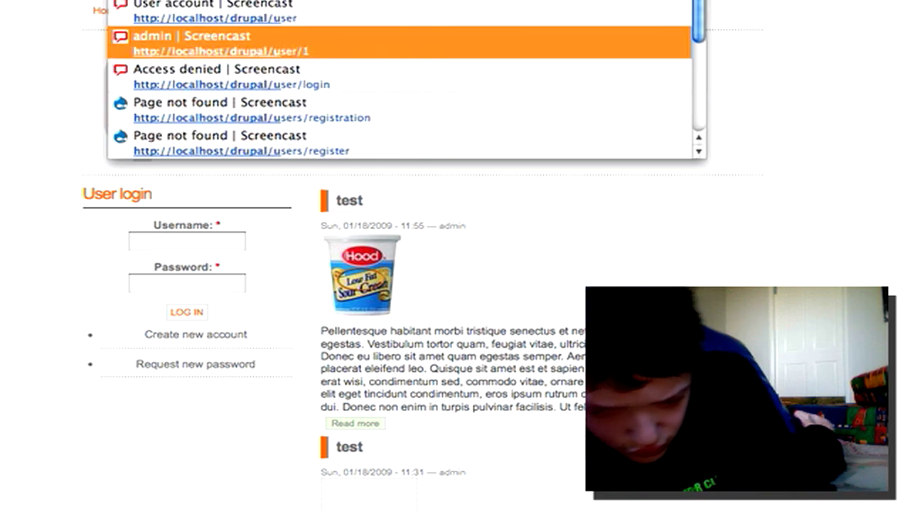
type("ser")
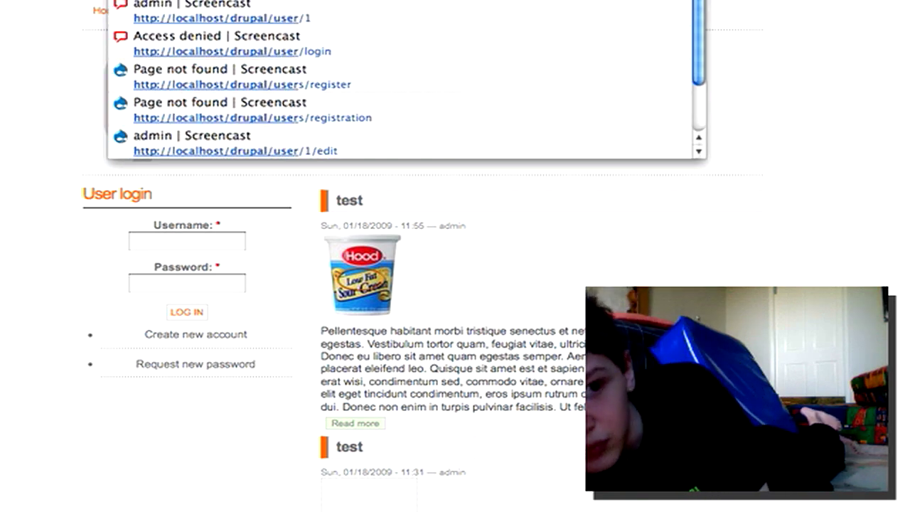
key("Escape")
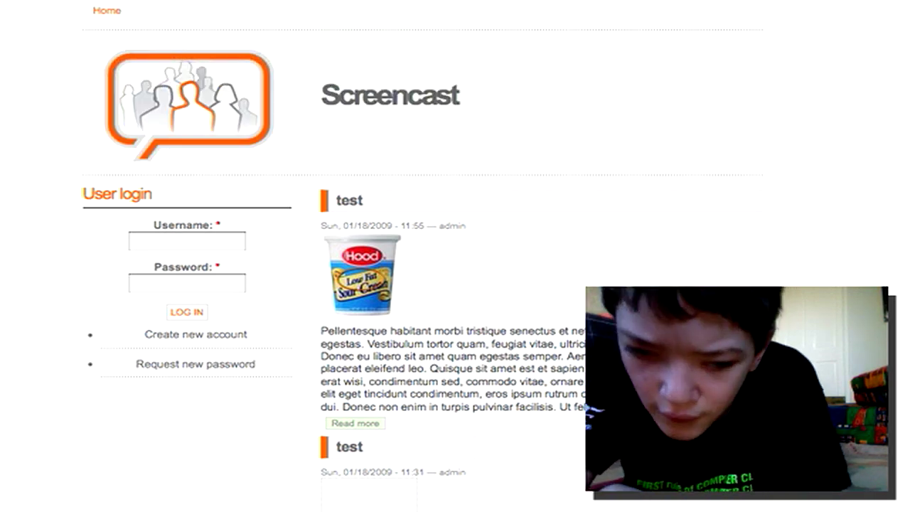
key("Return")
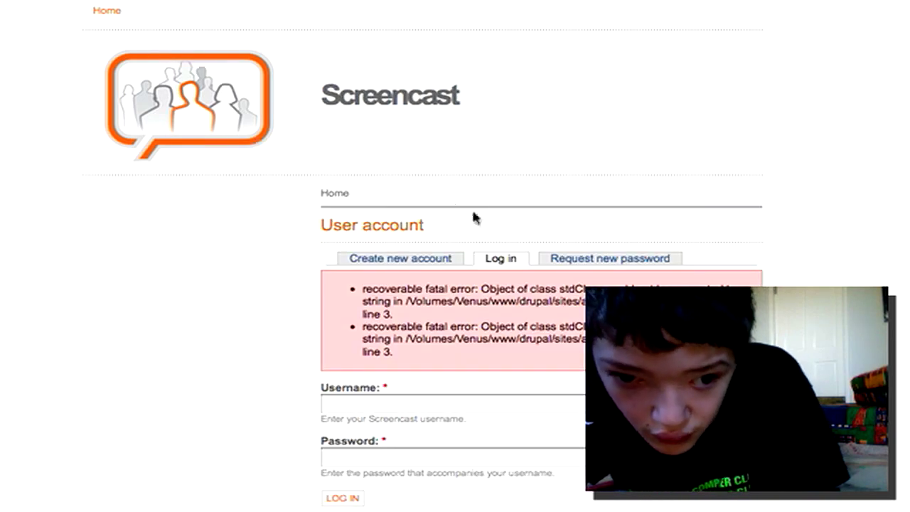
- Select the Username field on the login form to bring up saved usernames
scroll(496, 227, "down", 1)
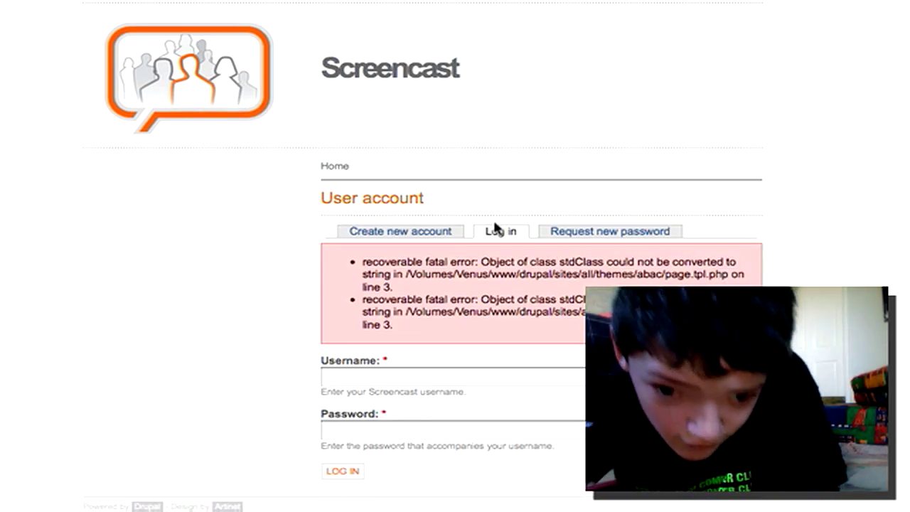
left_click(483, 377)
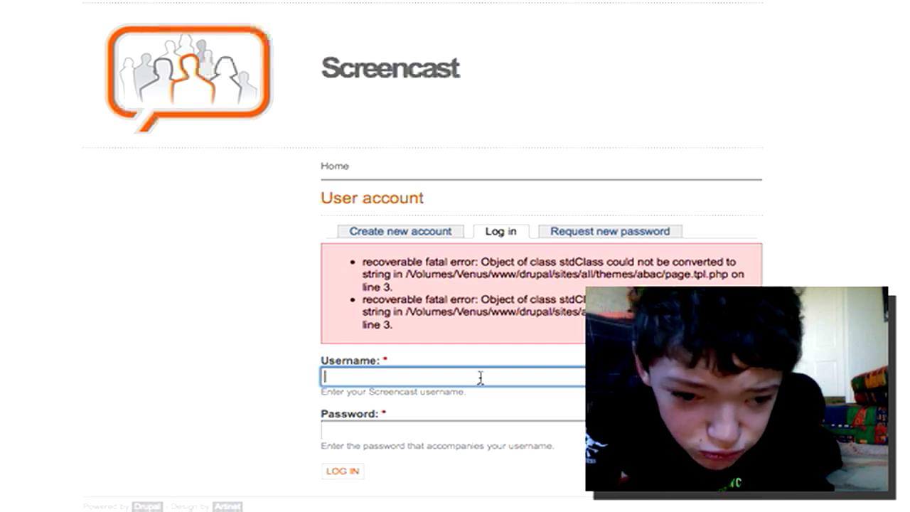
left_click(481, 378)
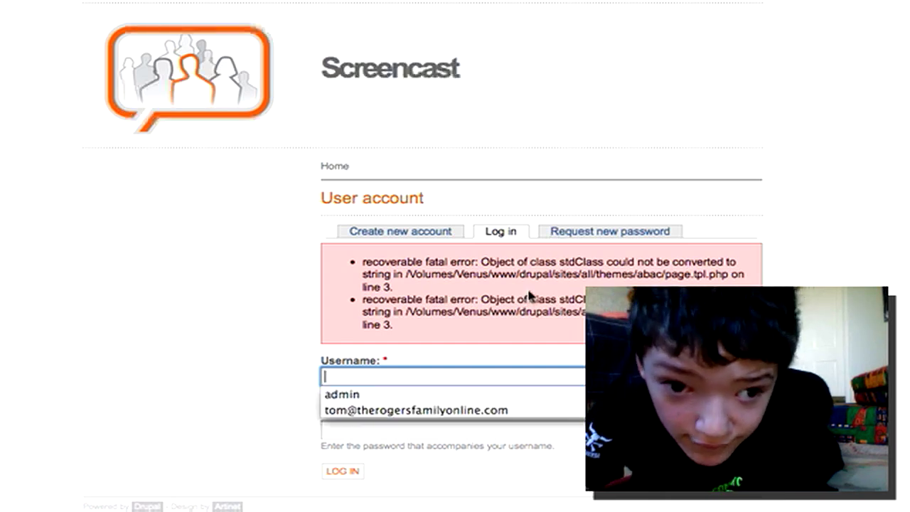